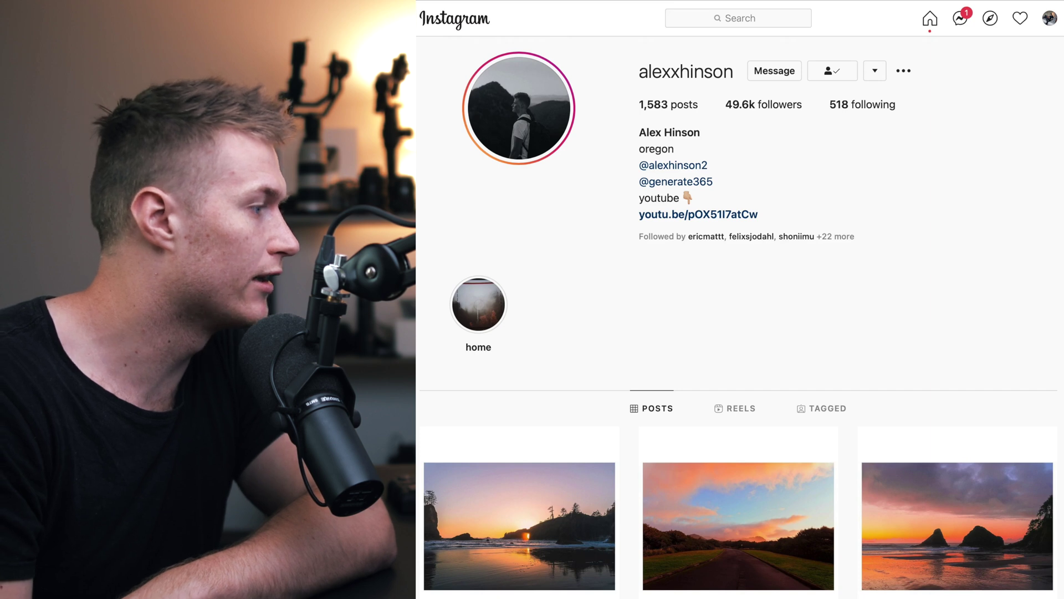
Show the histogram and brighten the forest photo to Exposure +1.60.
scroll(737, 316, "down", 7)
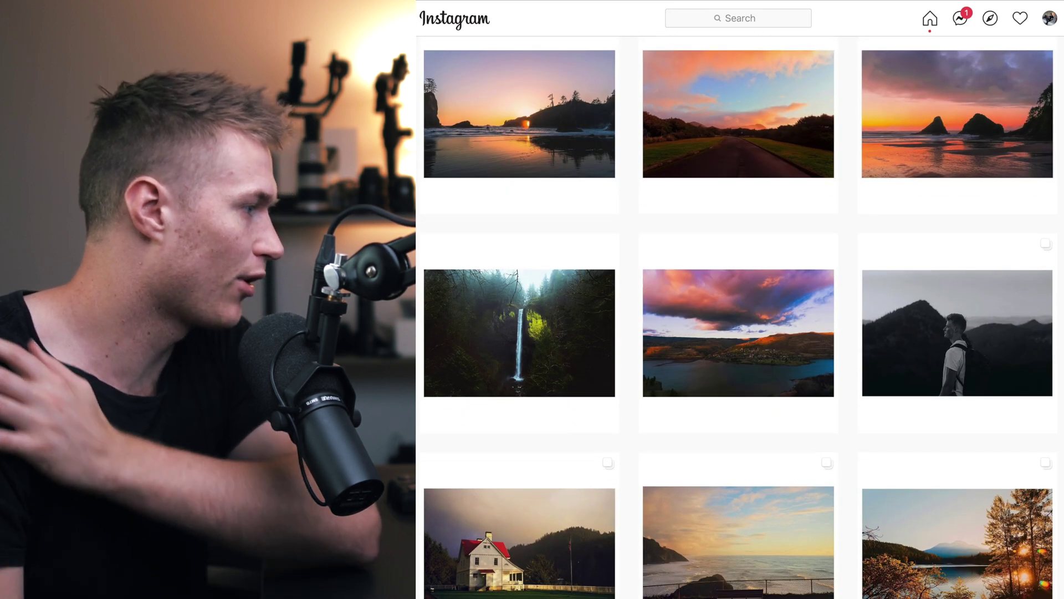
scroll(738, 316, "down", 9)
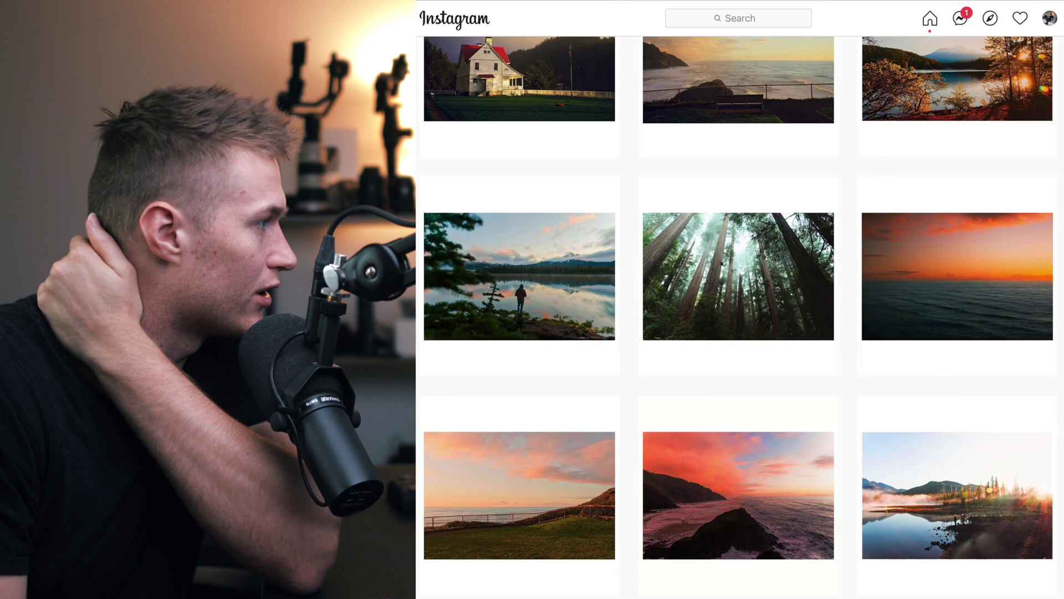
scroll(516, 463, "down", 1)
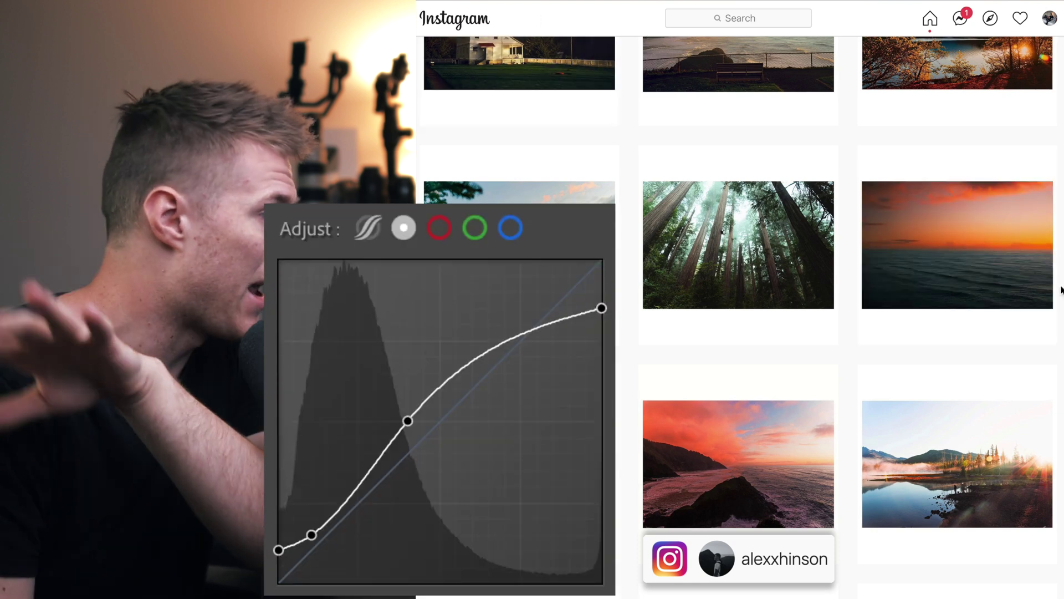
scroll(738, 311, "down", 3)
scroll(737, 310, "down", 5)
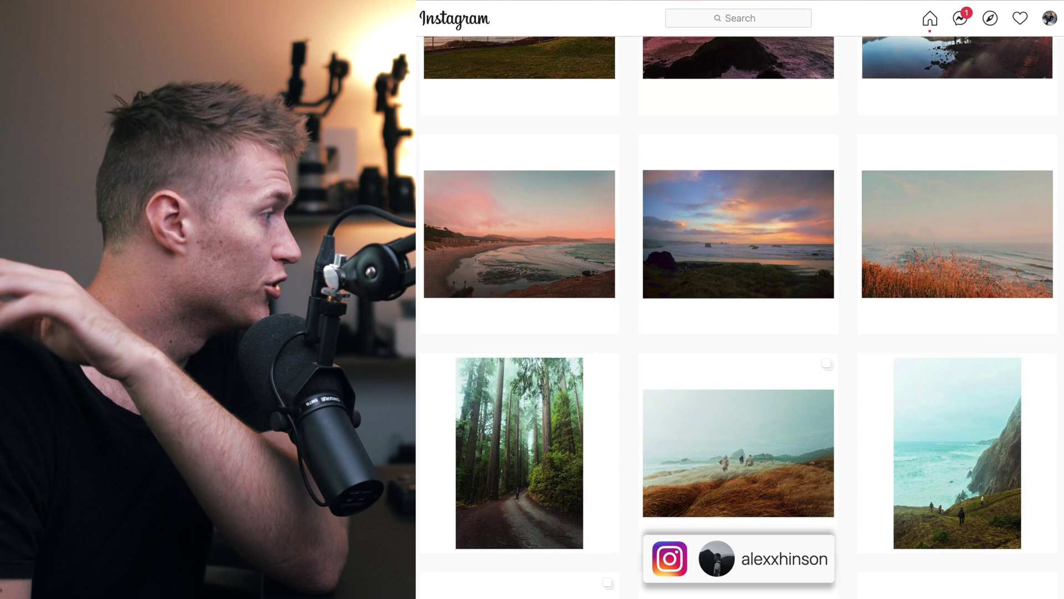
scroll(737, 311, "down", 2)
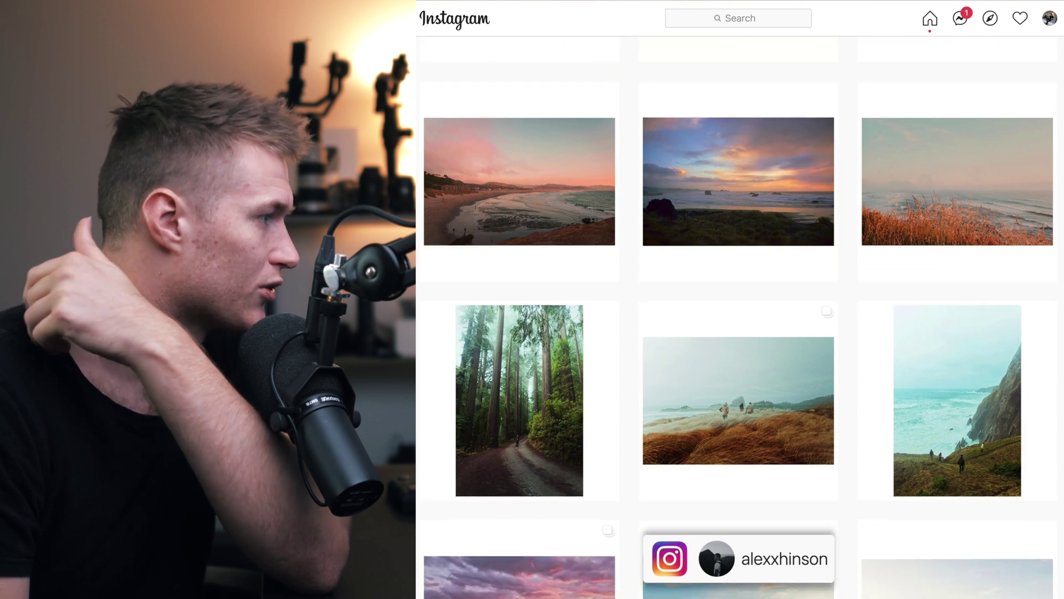
scroll(737, 310, "down", 10)
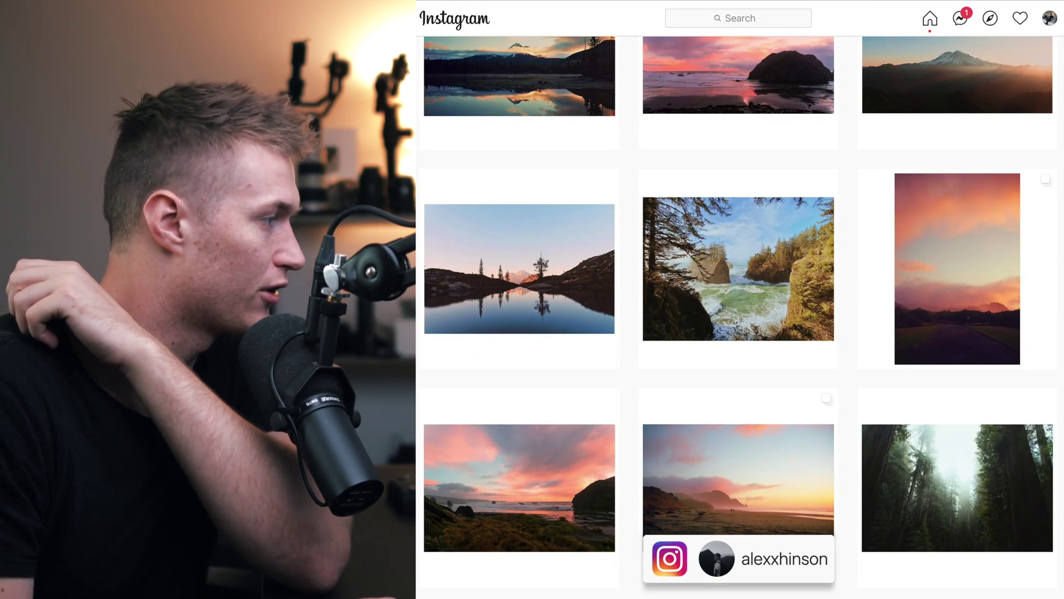
scroll(740, 316, "down", 5)
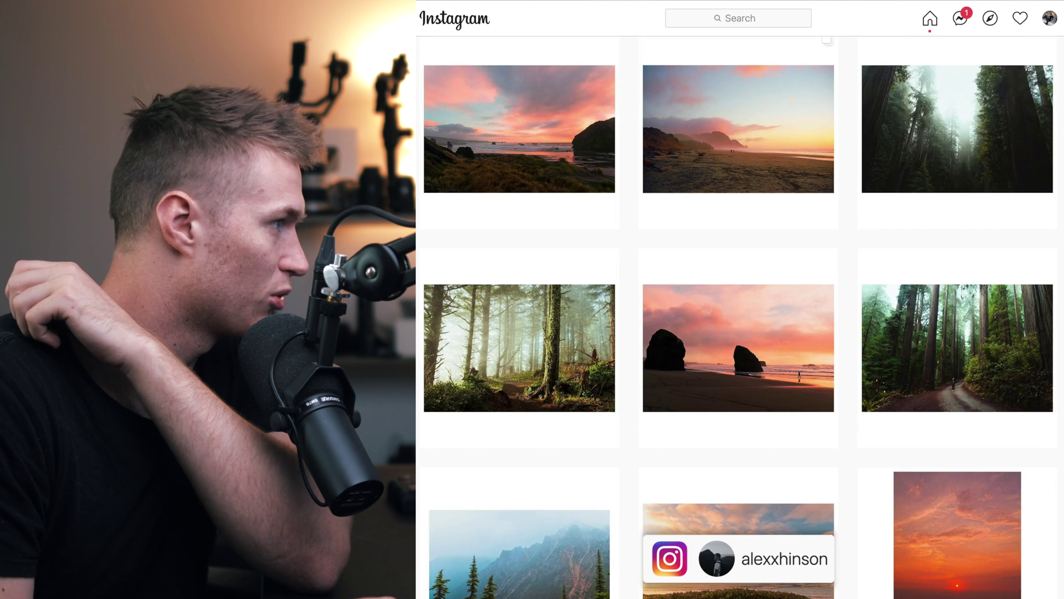
scroll(741, 316, "down", 10)
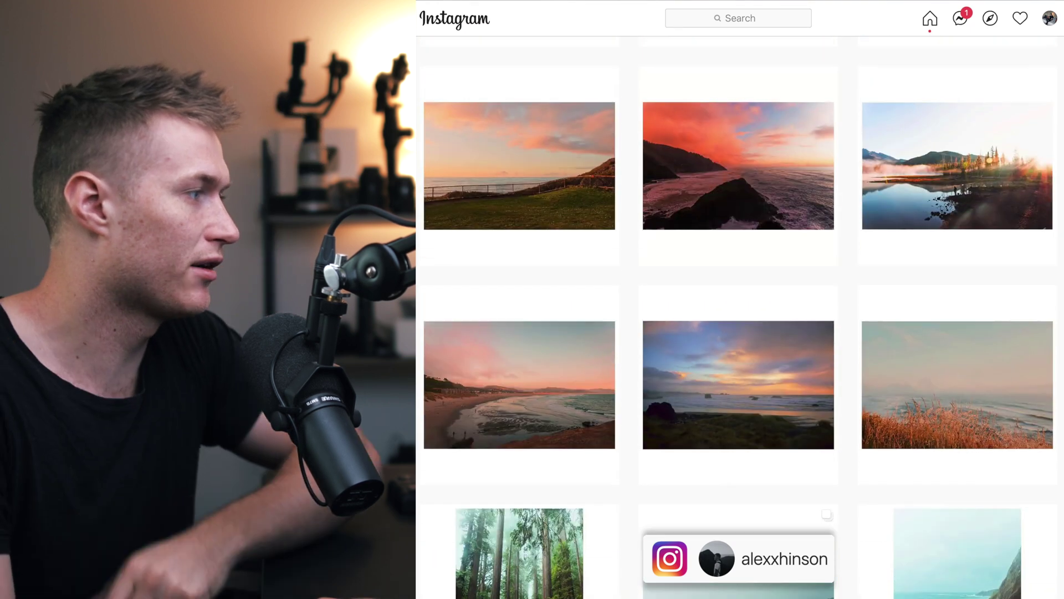
scroll(740, 316, "up", 15)
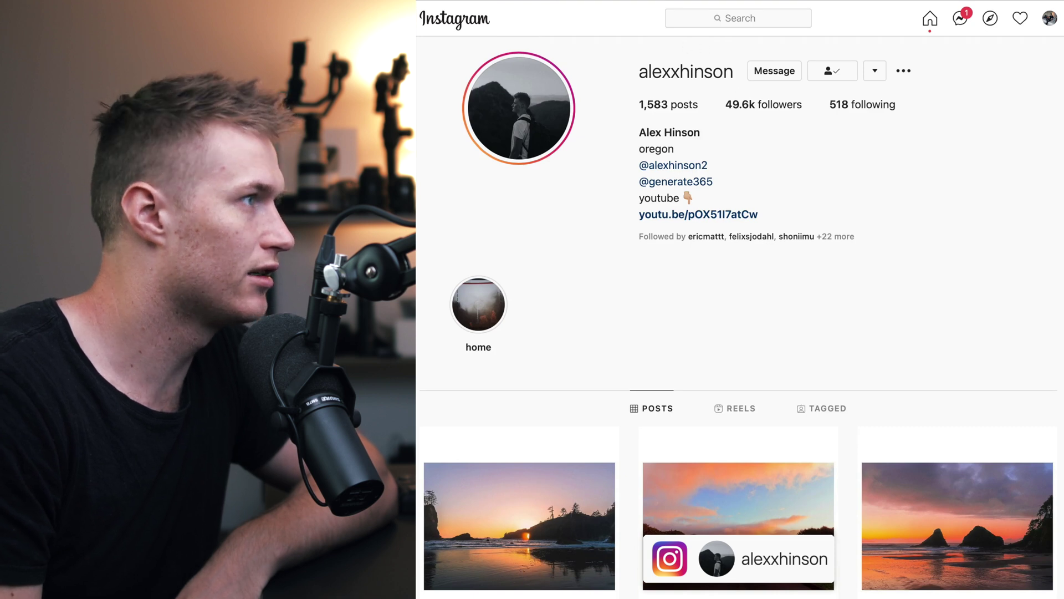
scroll(740, 316, "down", 10)
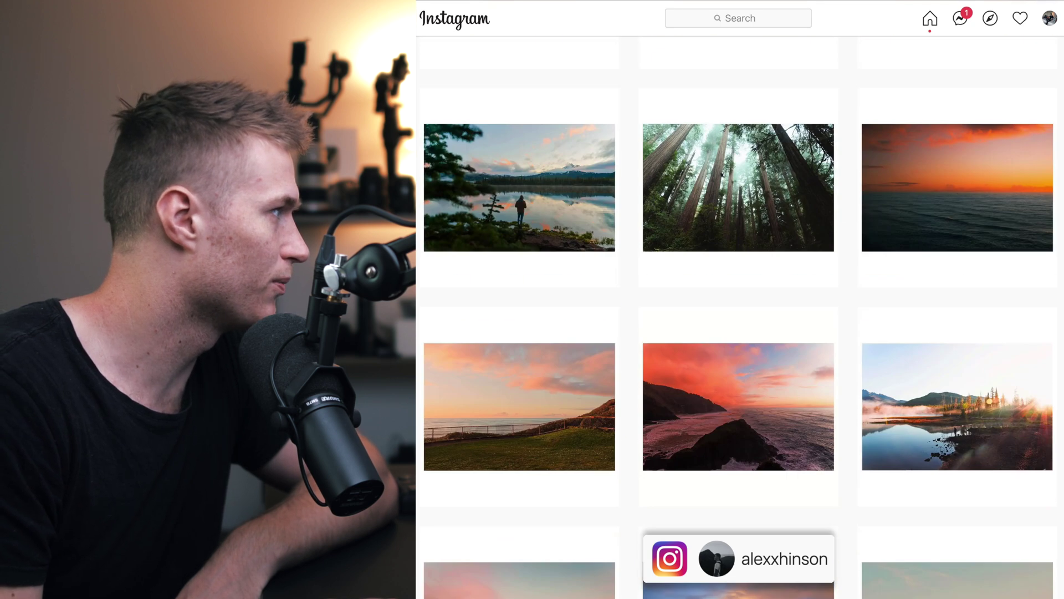
scroll(741, 316, "up", 3)
scroll(740, 316, "down", 7)
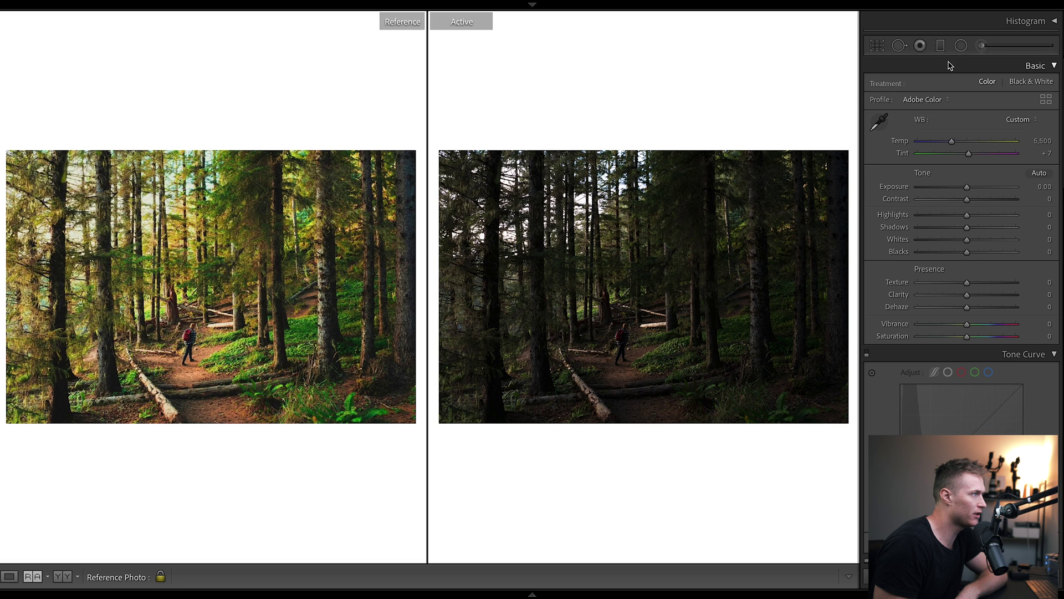
left_click(1054, 25)
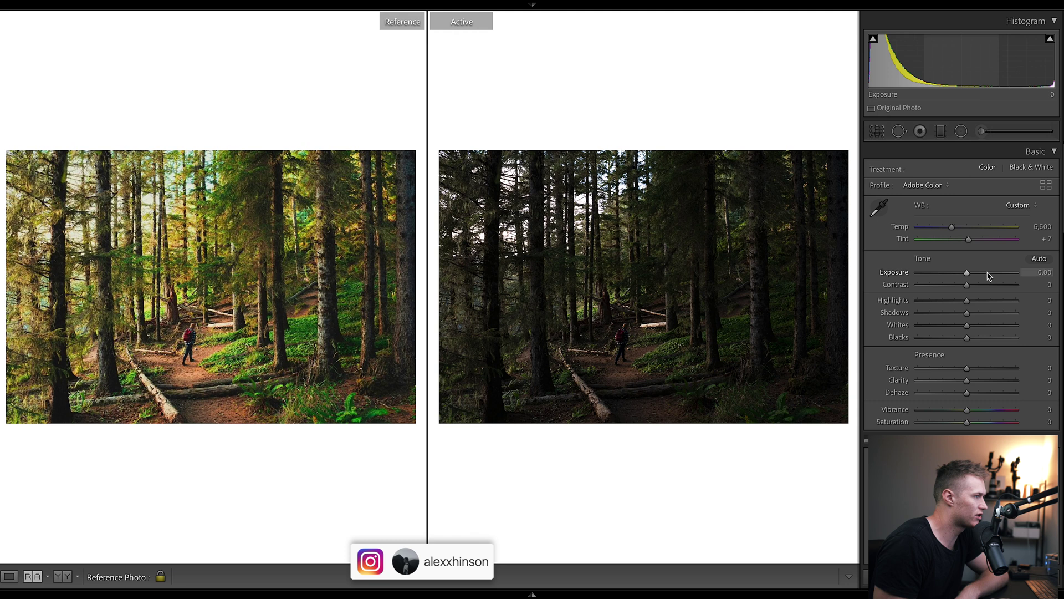
left_click_drag(986, 275, 983, 277)
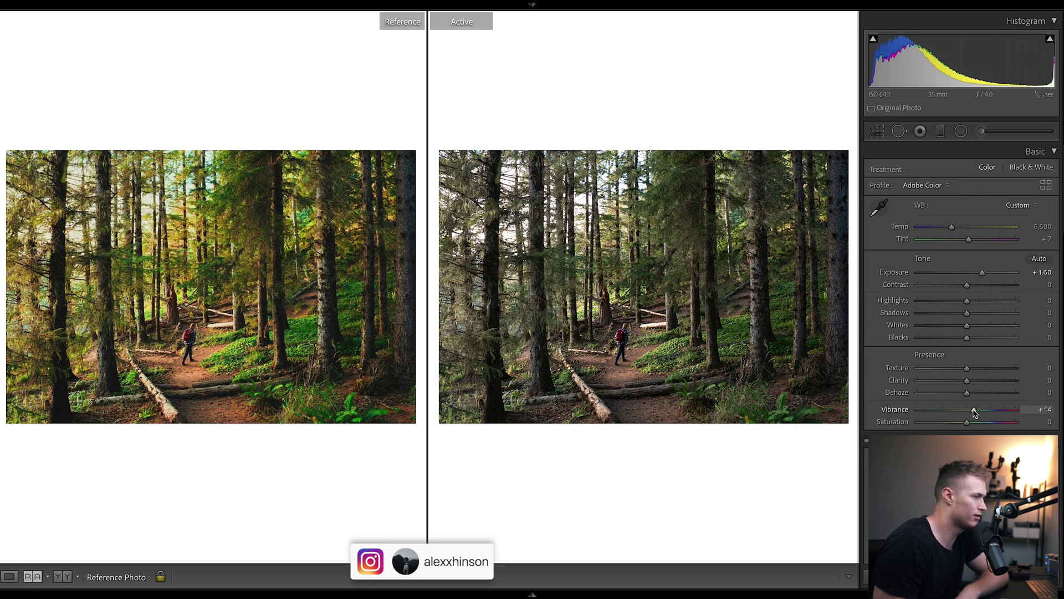
Set HSL saturation to Red −7, Orange +56, Yellow +72 and Green +59.
scroll(976, 412, "down", 10)
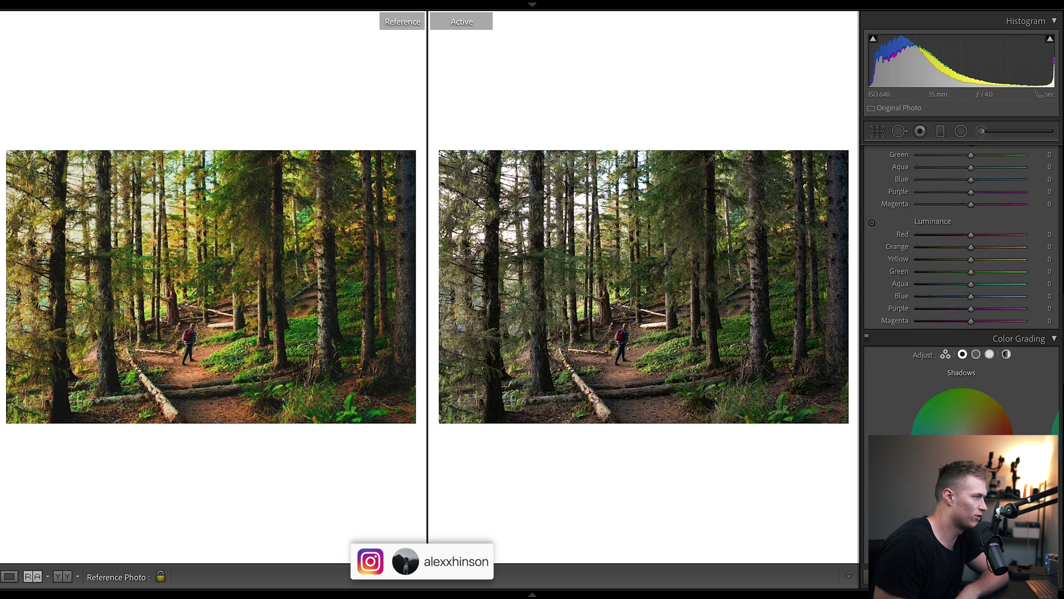
left_click_drag(971, 317, 988, 317)
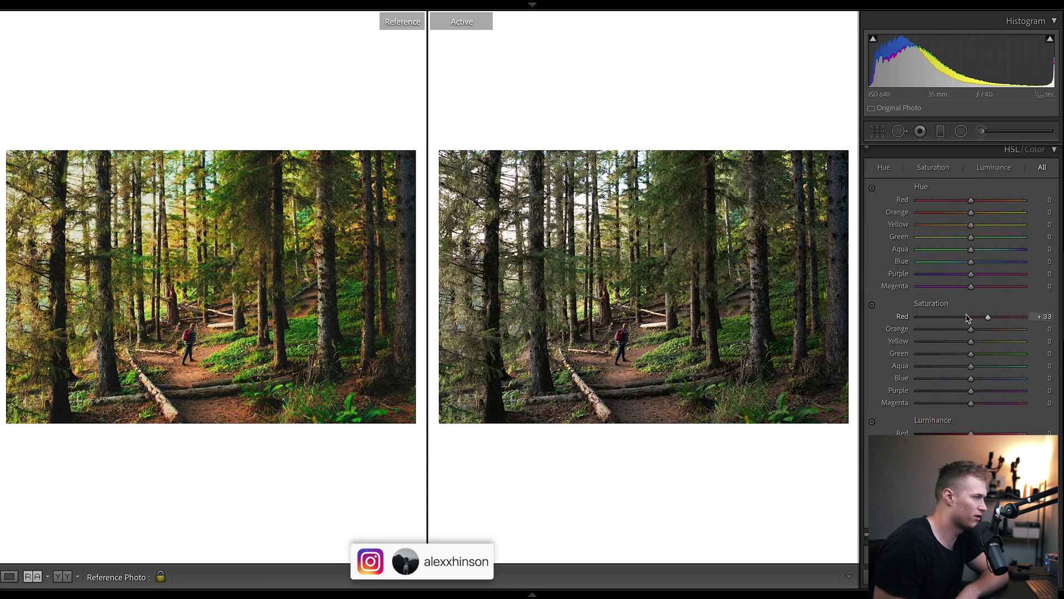
left_click(993, 328)
left_click(995, 341)
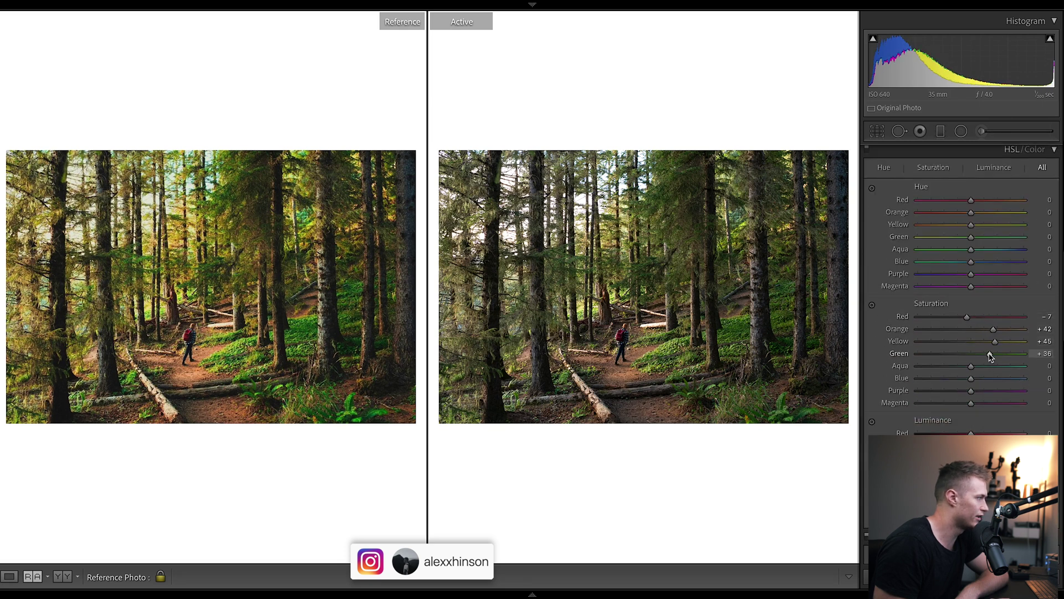
left_click_drag(992, 356, 1001, 329)
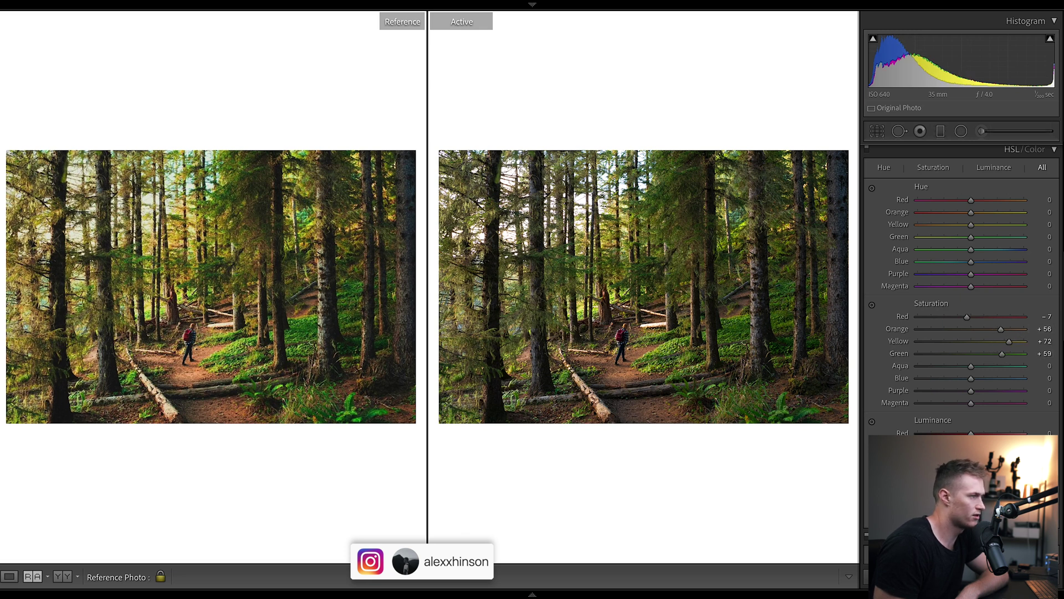
Set Highlights −21, Shadows +37, Whites +32, Blacks −38, Clarity −10 and Contrast −26.
scroll(1062, 169, "up", 10)
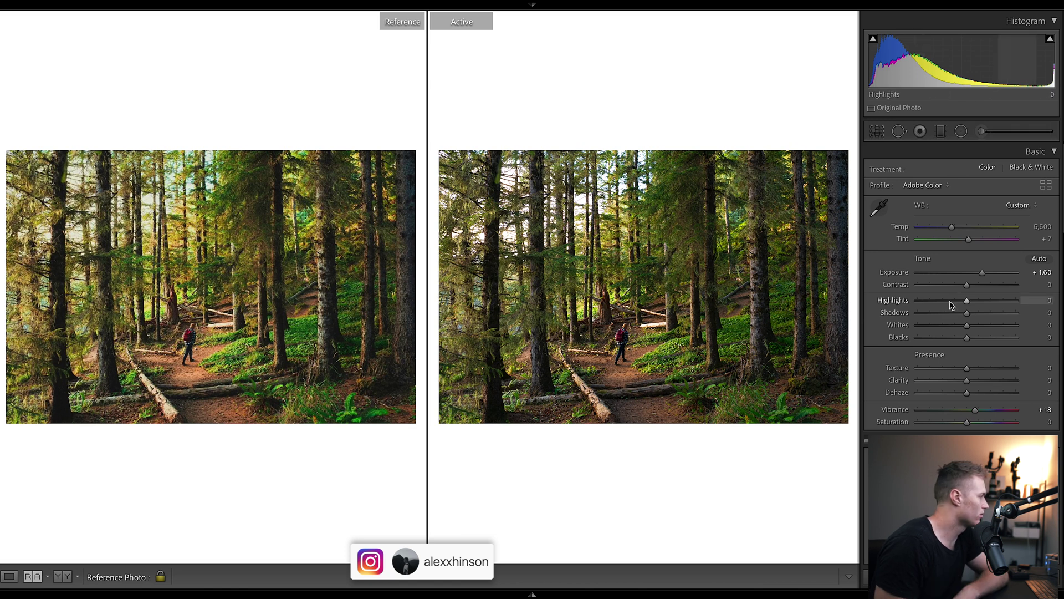
left_click(950, 302)
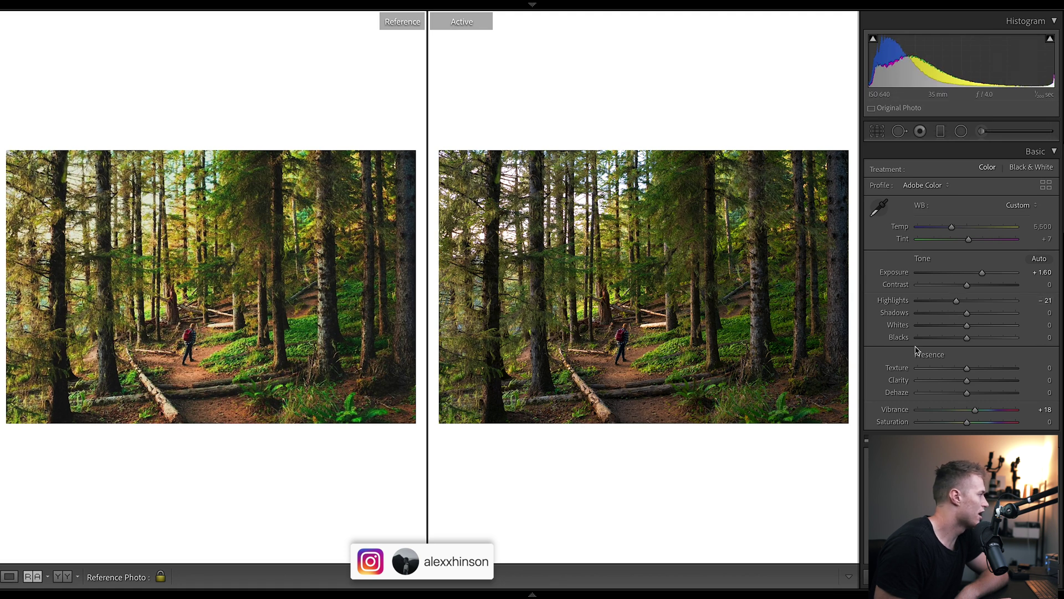
left_click(986, 313)
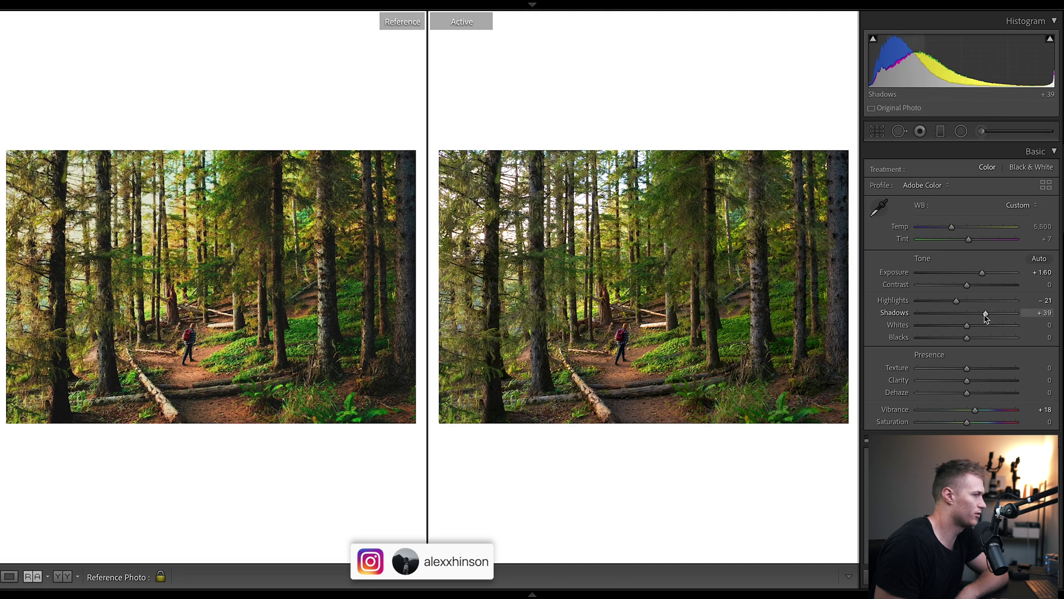
mouse_move(987, 315)
left_mouse_down()
mouse_move(939, 340)
mouse_move(984, 328)
left_mouse_up()
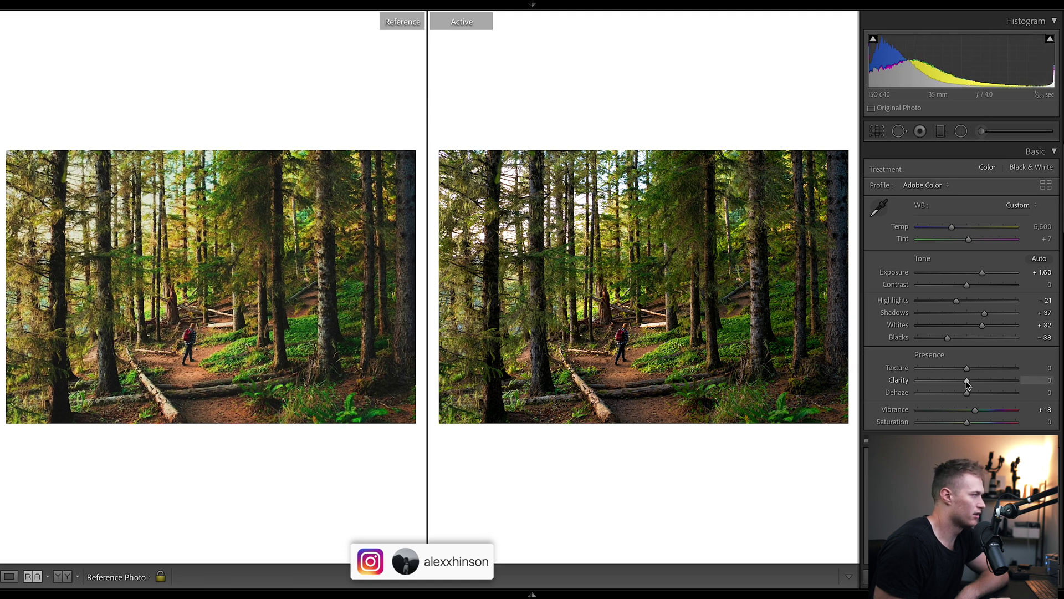
left_click_drag(964, 381, 964, 380)
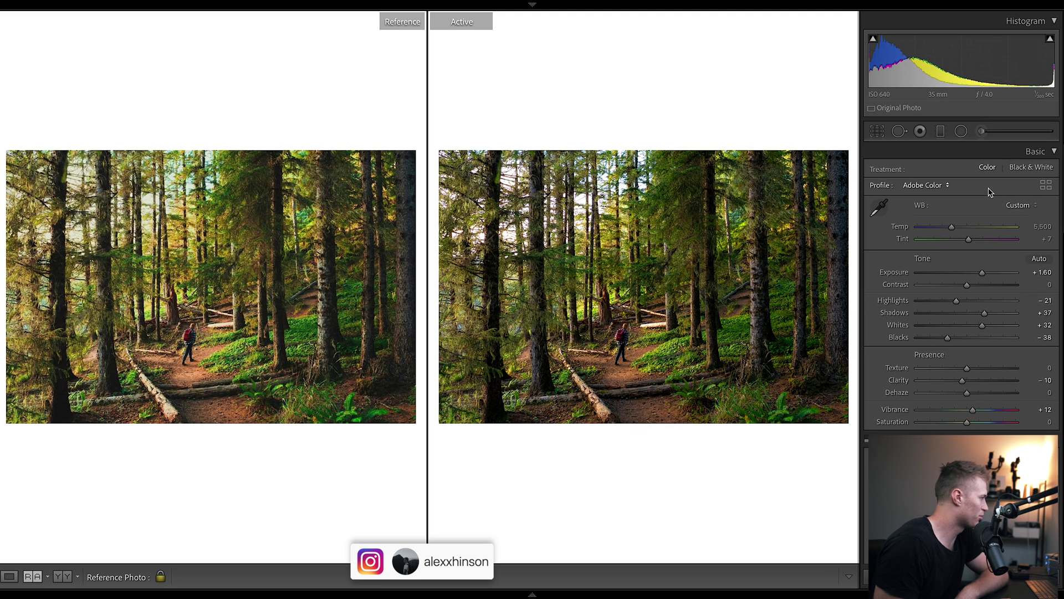
left_click_drag(967, 284, 955, 286)
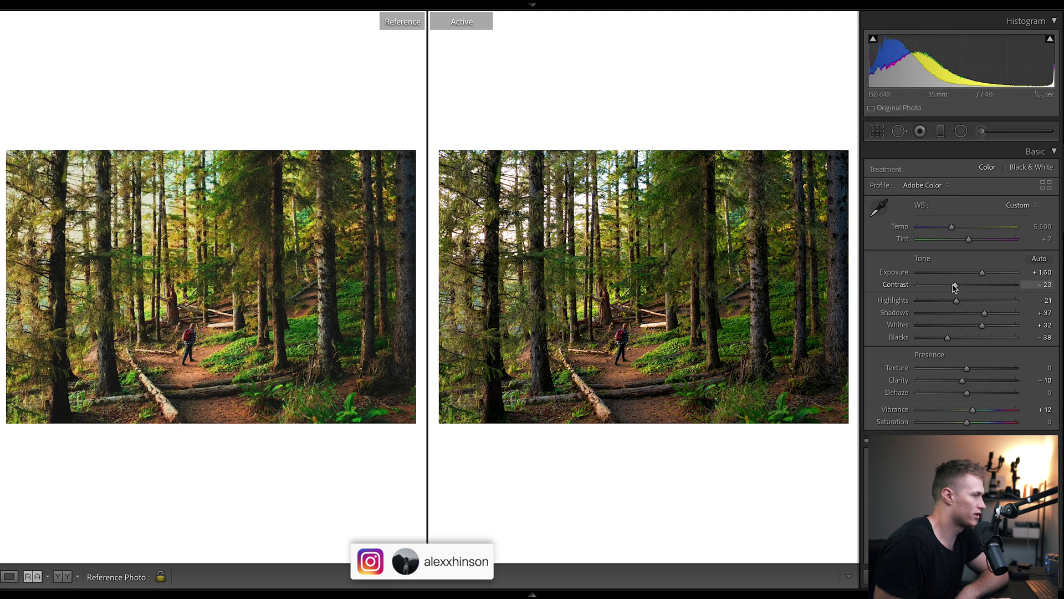
Enable the tone curve, compare it on and off, and undo the last point-curve change.
scroll(956, 278, "down", 5)
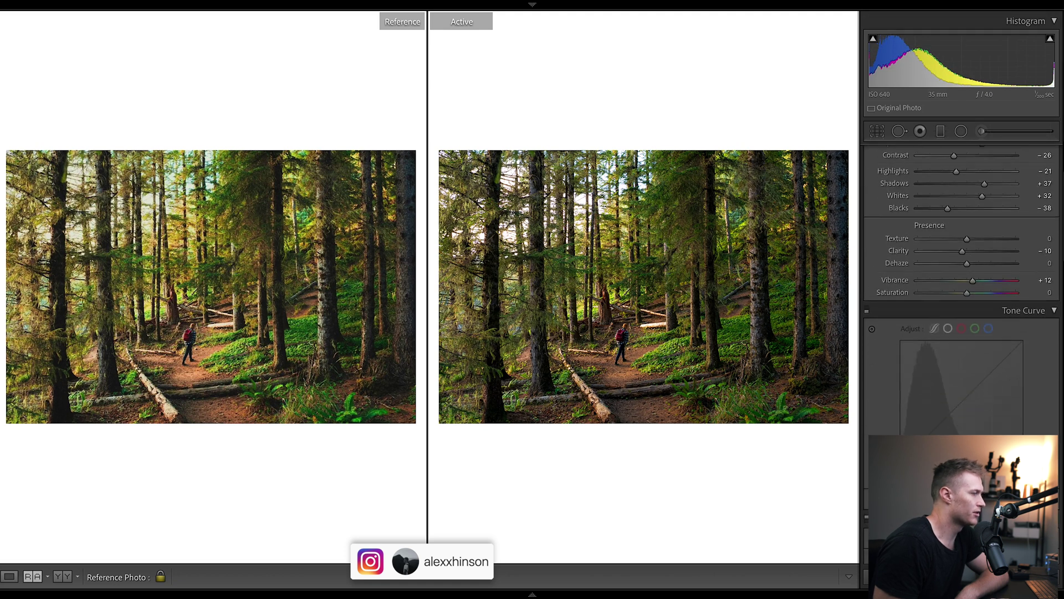
left_click(867, 271)
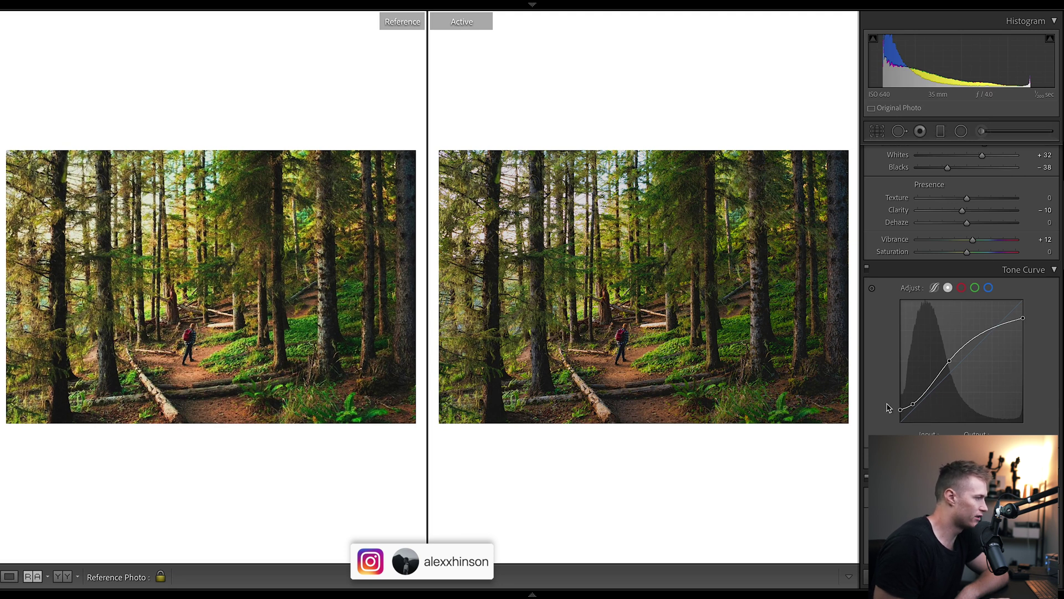
left_click(867, 270)
left_click(867, 270)
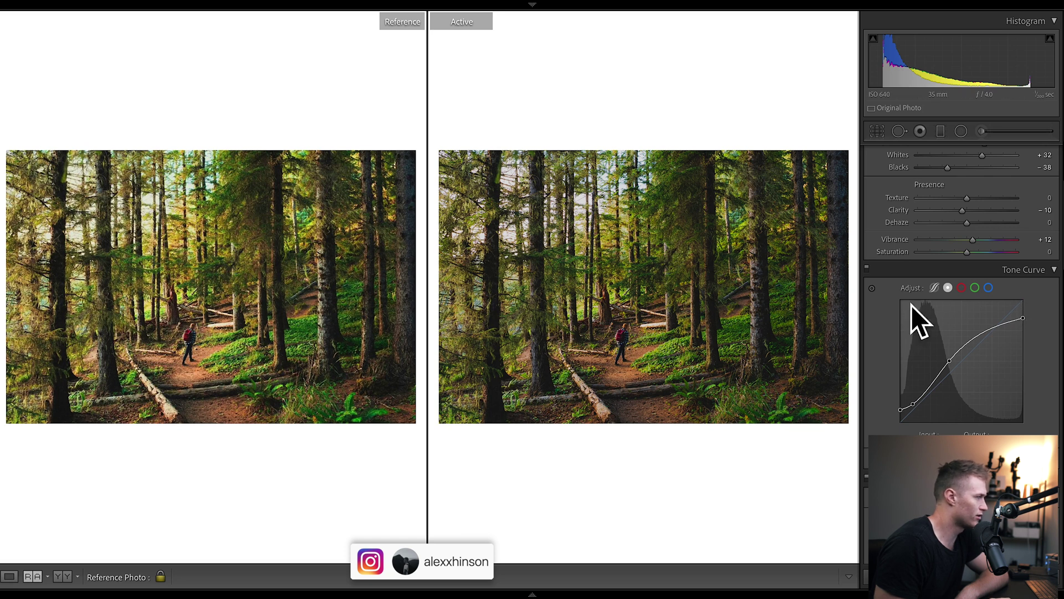
left_click(867, 270)
left_click(867, 270)
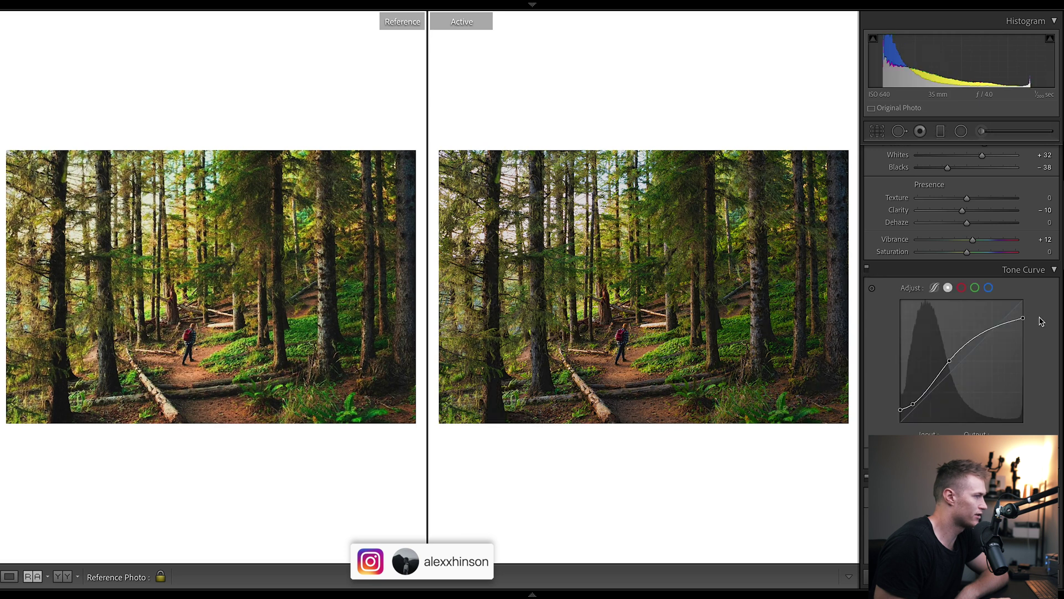
key("ctrl+z")
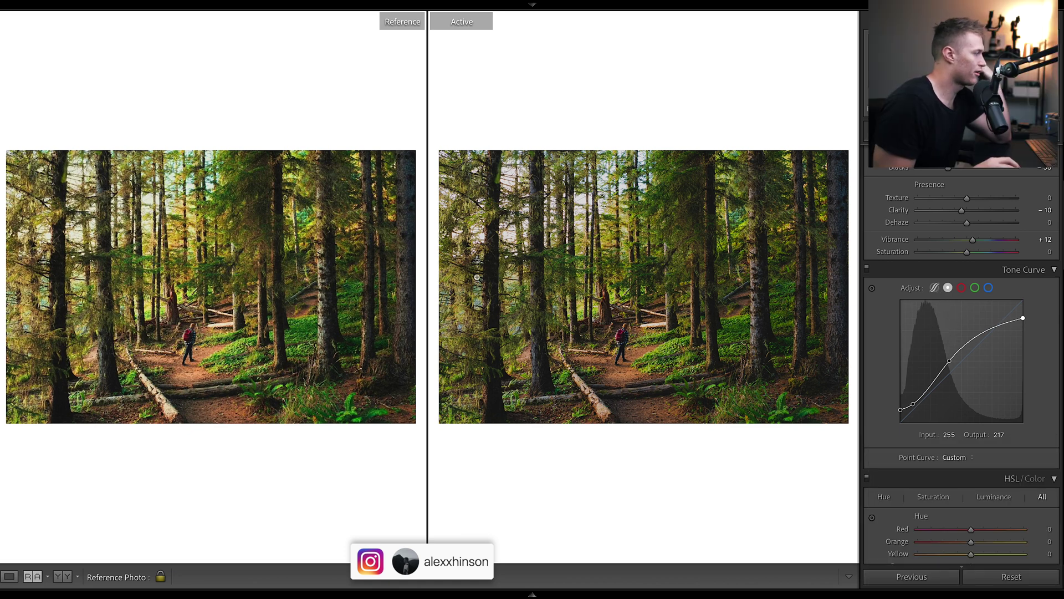
Try a highlights change on the region curve, undo it, and compare the point curve again.
left_click(934, 287)
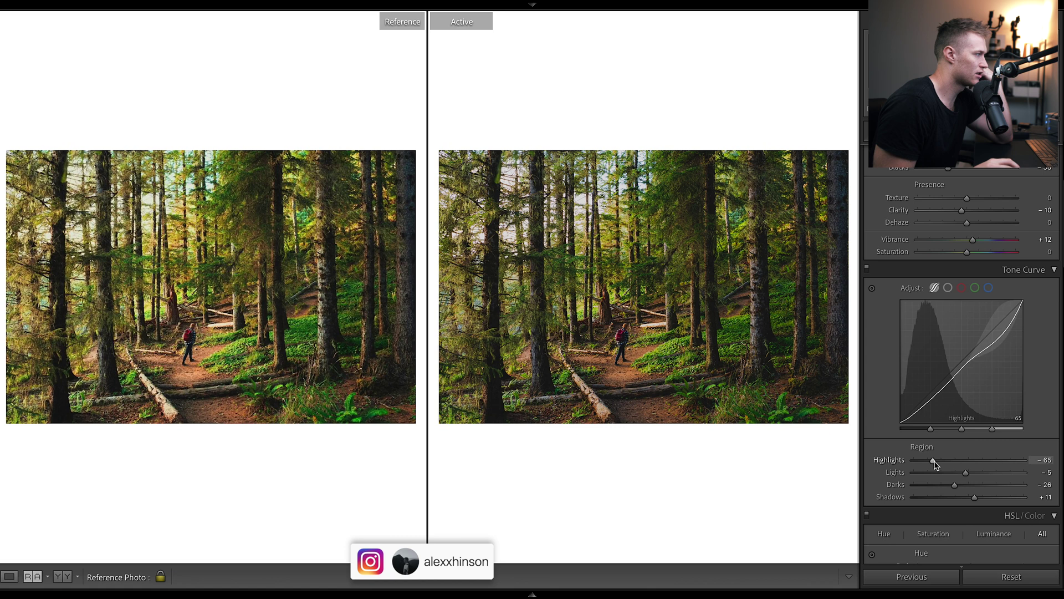
left_click_drag(933, 460, 777, 442)
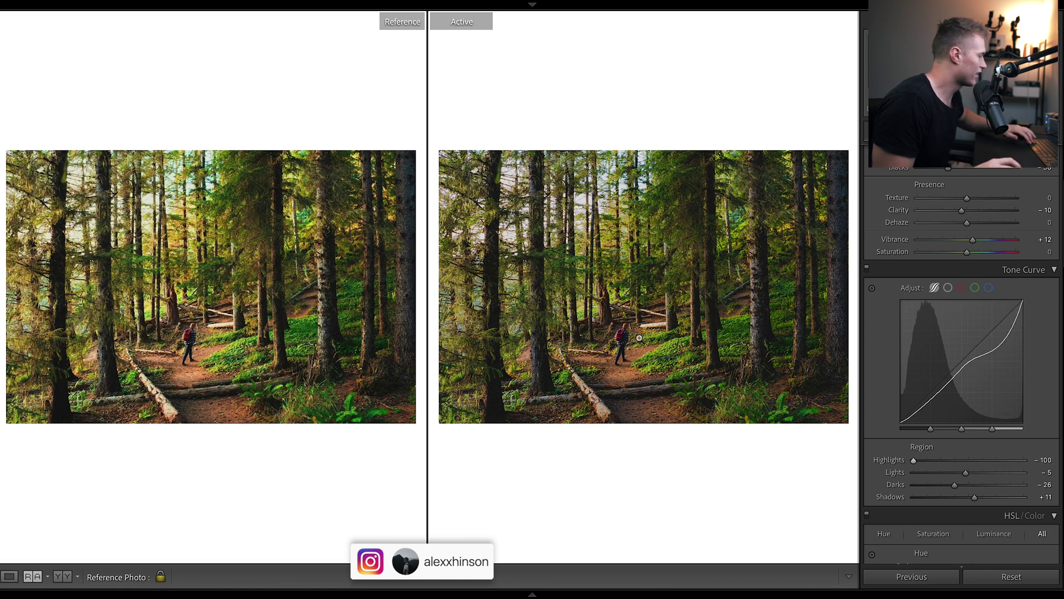
key("ctrl+z")
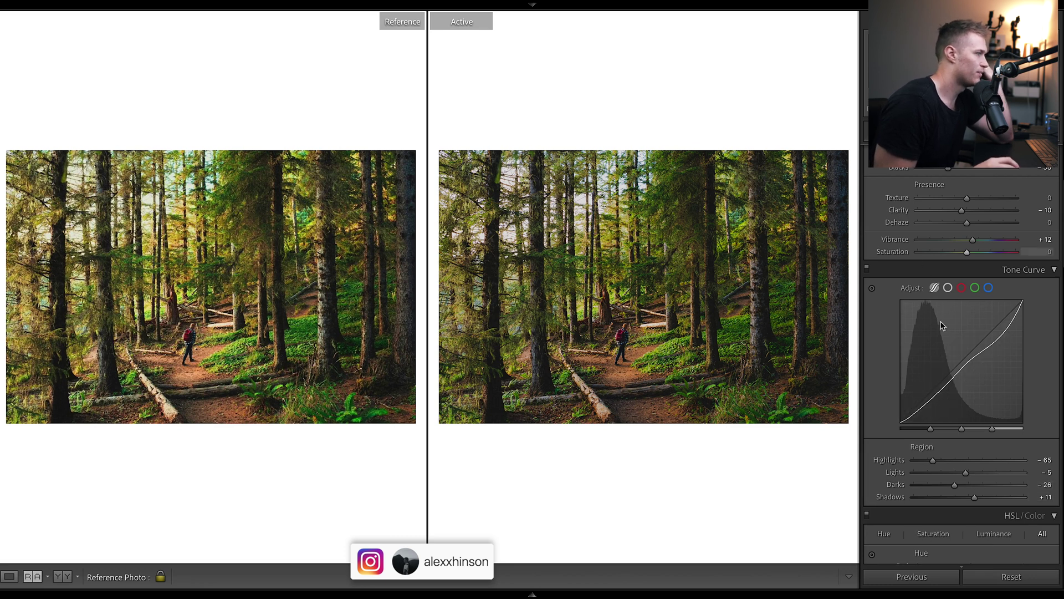
left_click(952, 290)
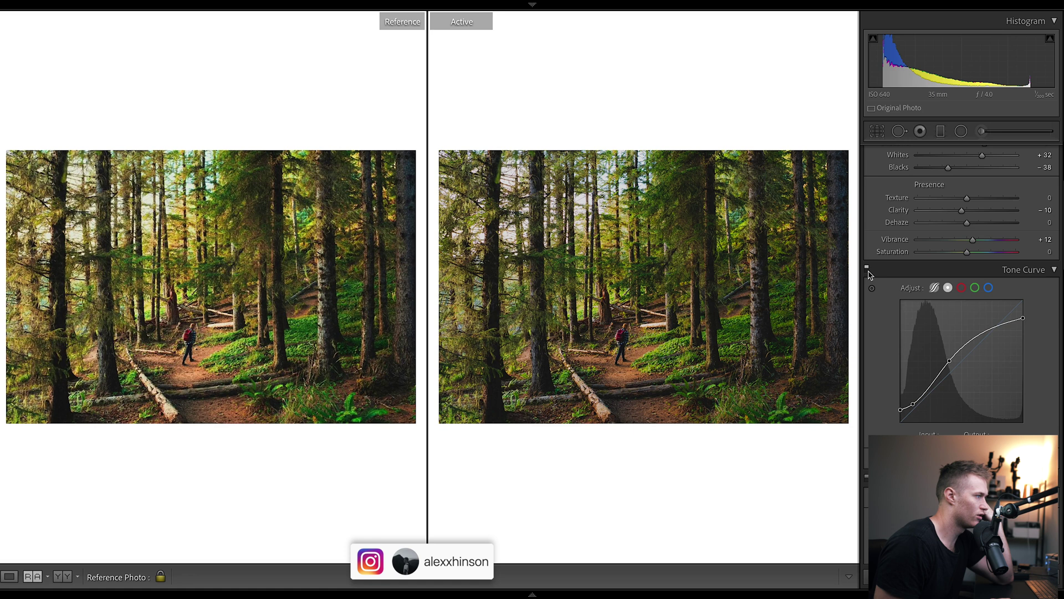
left_click(867, 269)
left_click(868, 269)
left_click(867, 269)
left_click(868, 269)
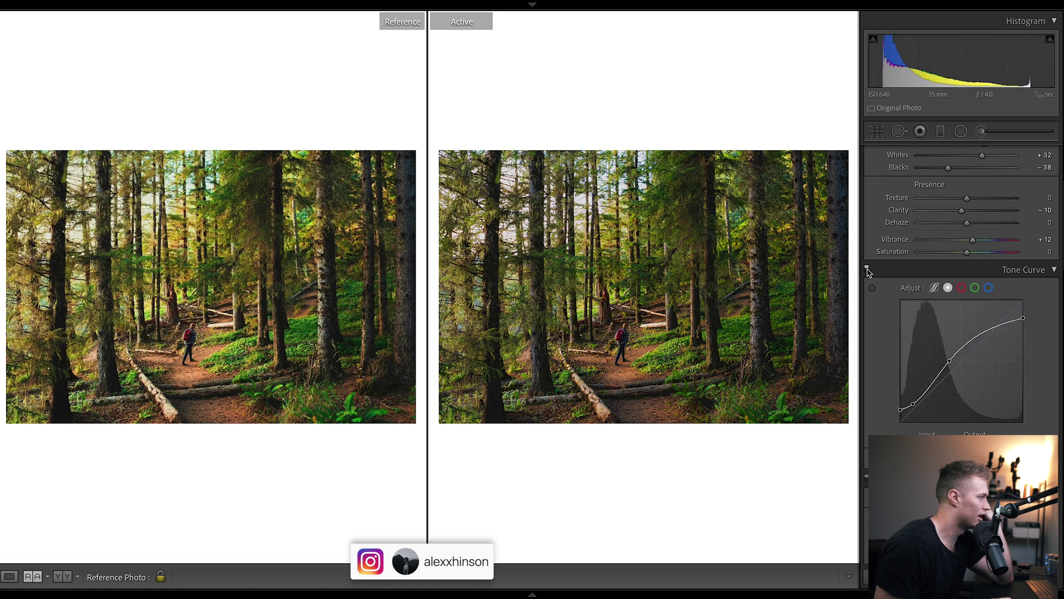
Inspect the red, green and blue channel curves, then return to the RGB curve.
left_click(963, 290)
left_click(976, 289)
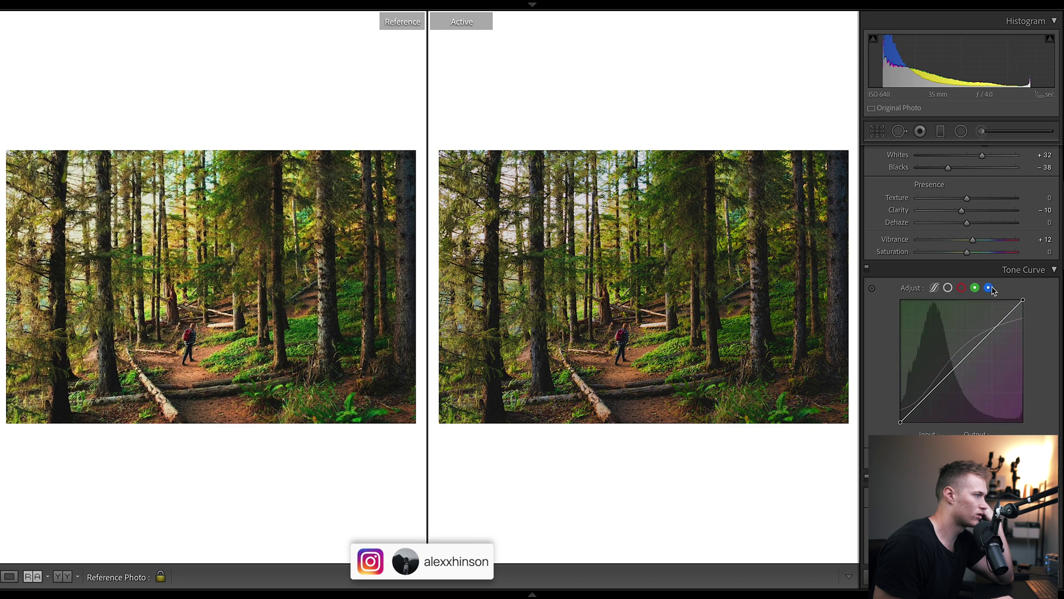
left_click(989, 288)
left_click(949, 288)
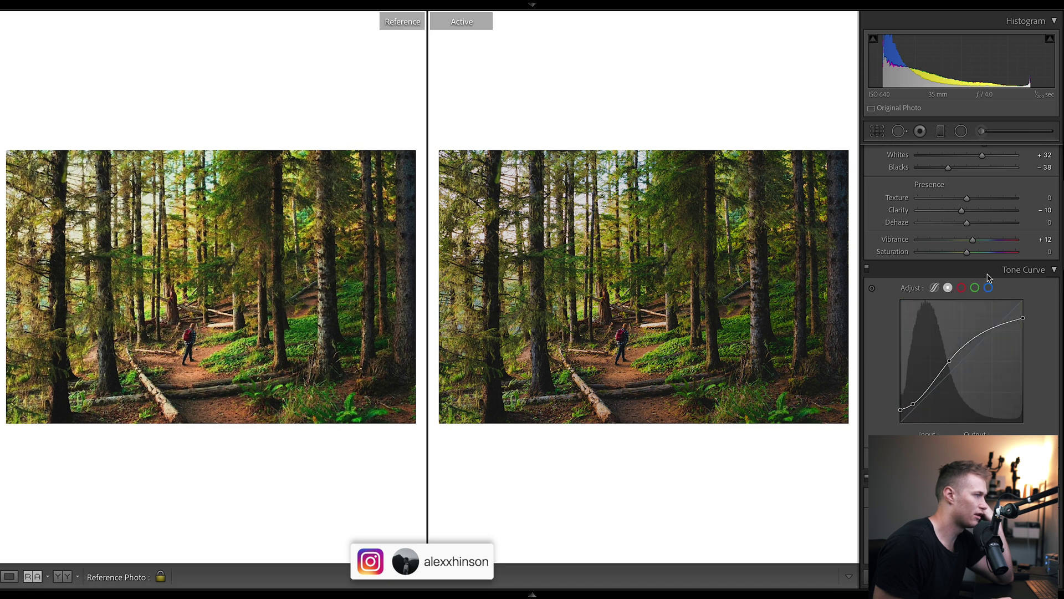
scroll(981, 222, "up", 4)
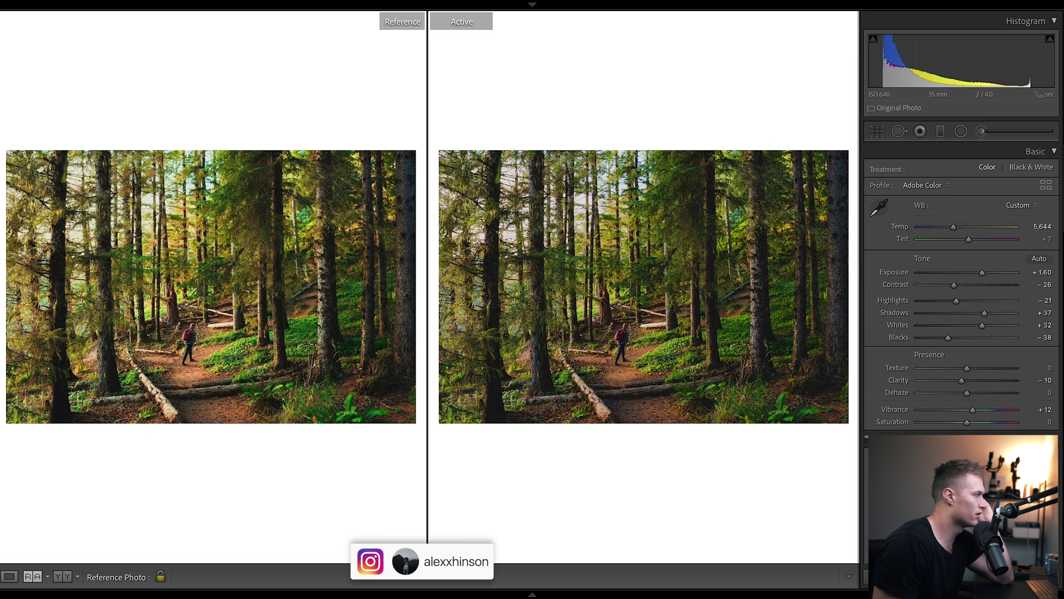
Raise luminance to Orange +15, Yellow +28, Green +32 and ease Orange/Green saturation to +48/+47.
scroll(962, 294, "down", 15)
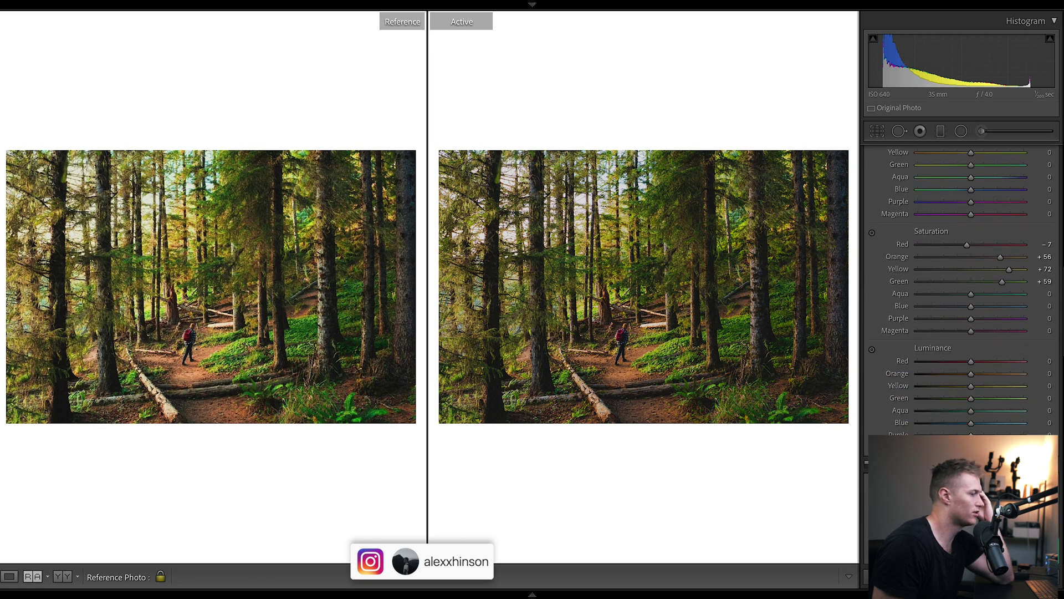
left_click_drag(971, 386, 987, 387)
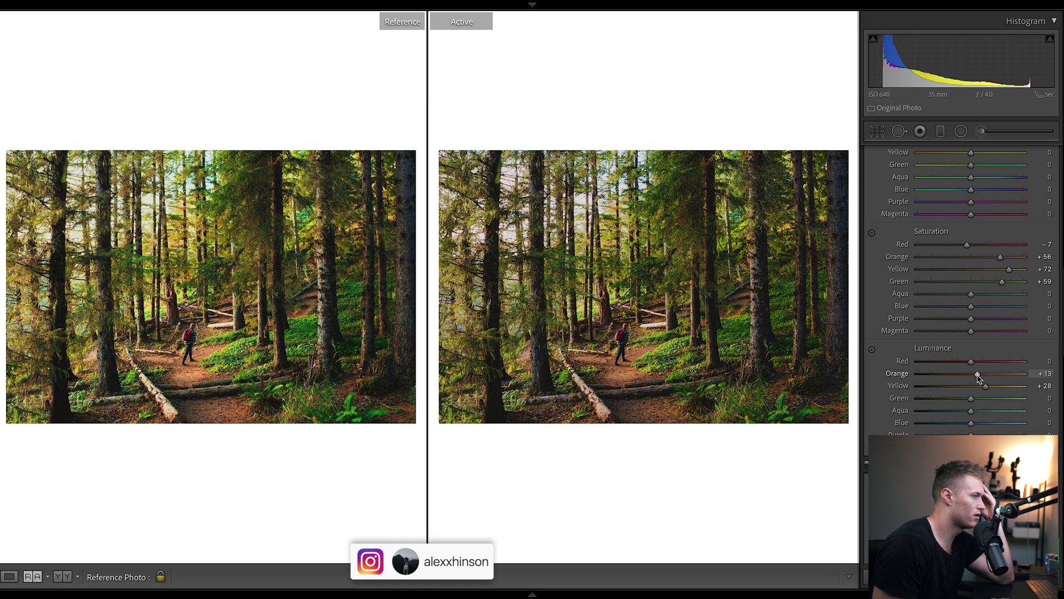
left_click_drag(979, 377, 980, 377)
left_click_drag(972, 398, 986, 401)
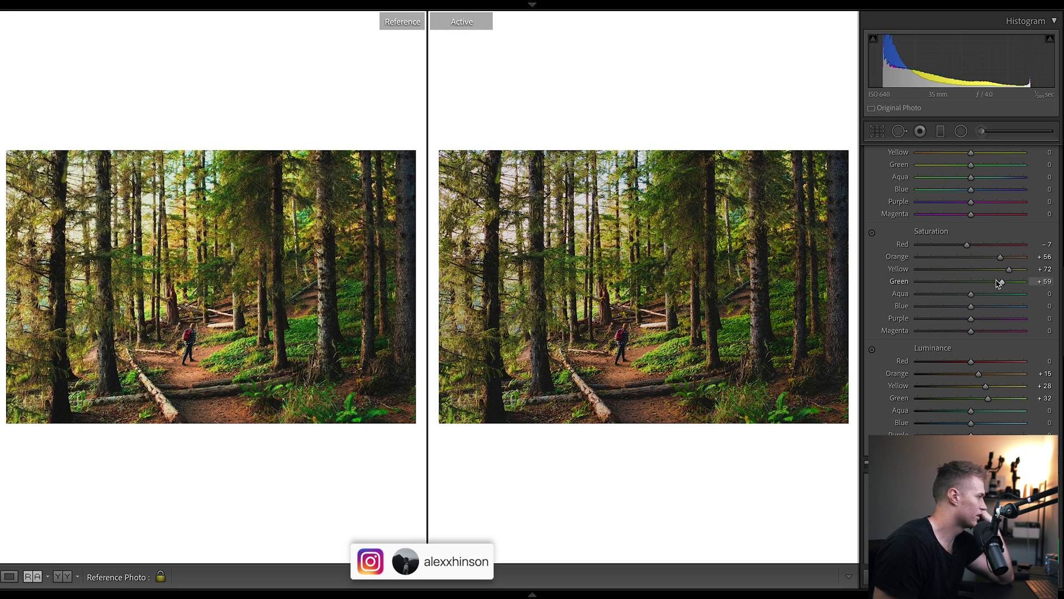
left_click_drag(1000, 283, 996, 258)
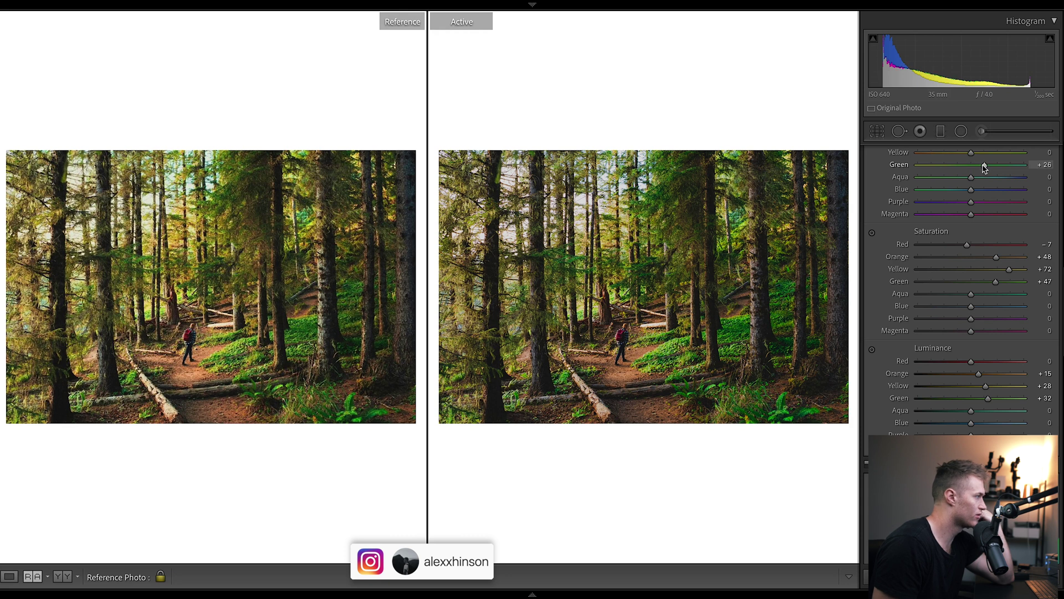
Warm the white balance slightly to Temp 5,775.
scroll(985, 168, "up", 10)
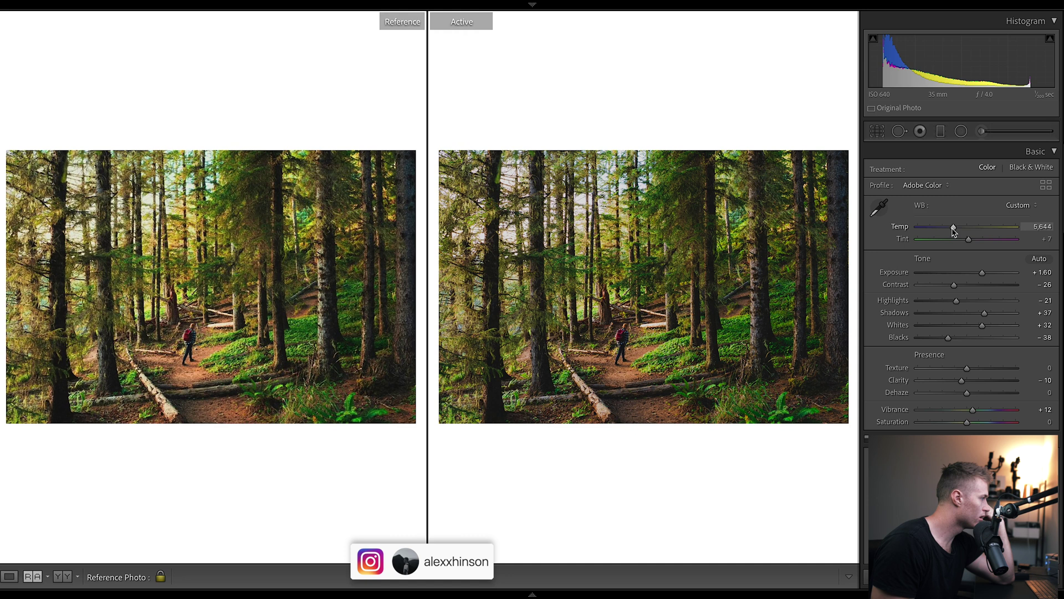
left_click_drag(953, 229, 955, 229)
scroll(955, 231, "down", 15)
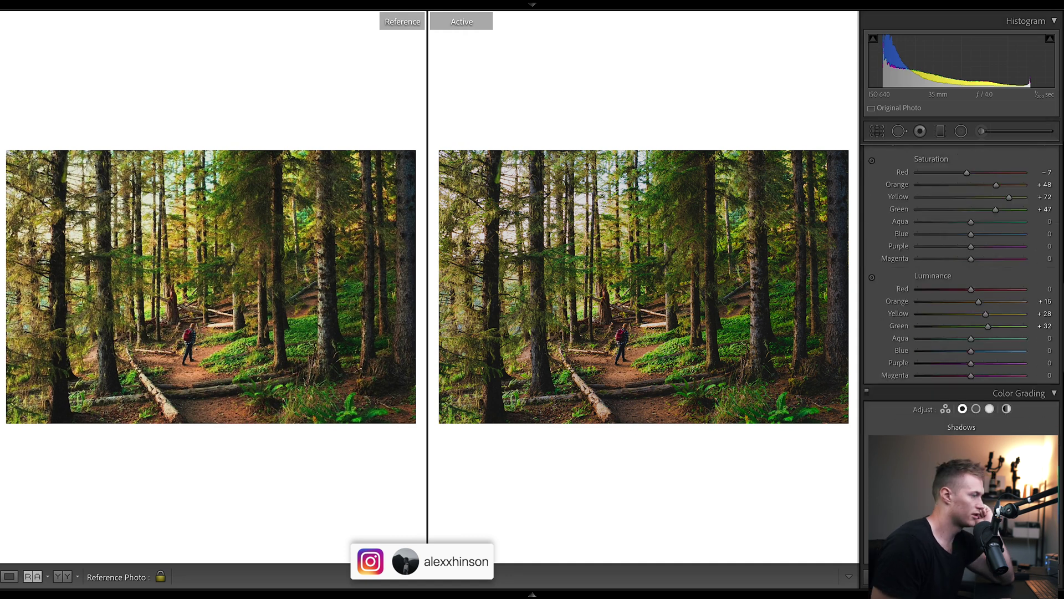
scroll(955, 231, "up", 6)
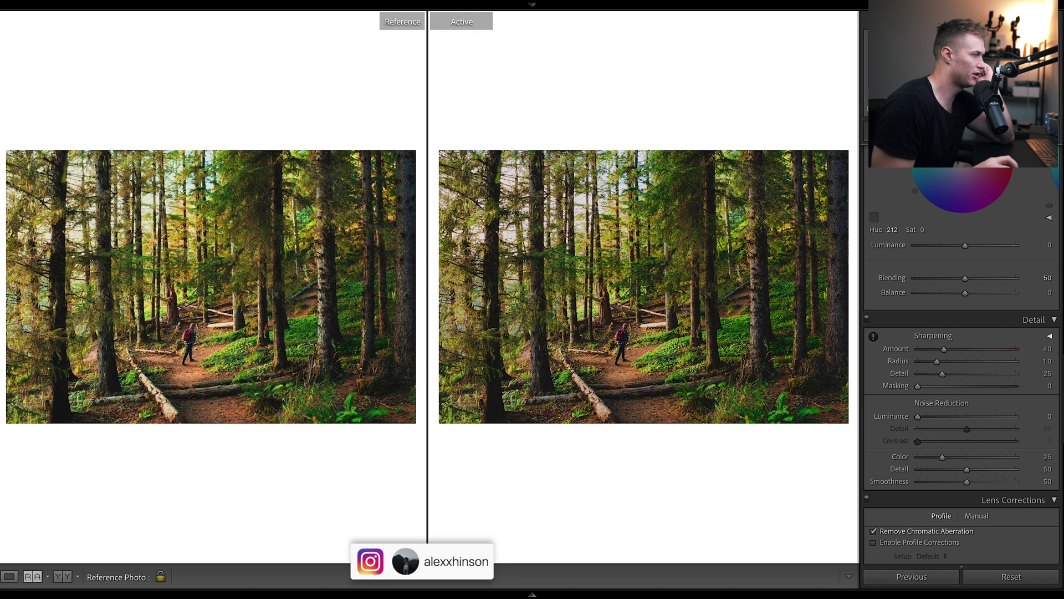
Set Sharpening 8 and Luminance noise reduction 14, enable profile corrections, and add a −5 vignette.
left_click(924, 349)
mouse_move(930, 416)
left_mouse_down()
mouse_move(996, 410)
mouse_move(924, 411)
mouse_move(931, 416)
left_mouse_up()
left_click(874, 543)
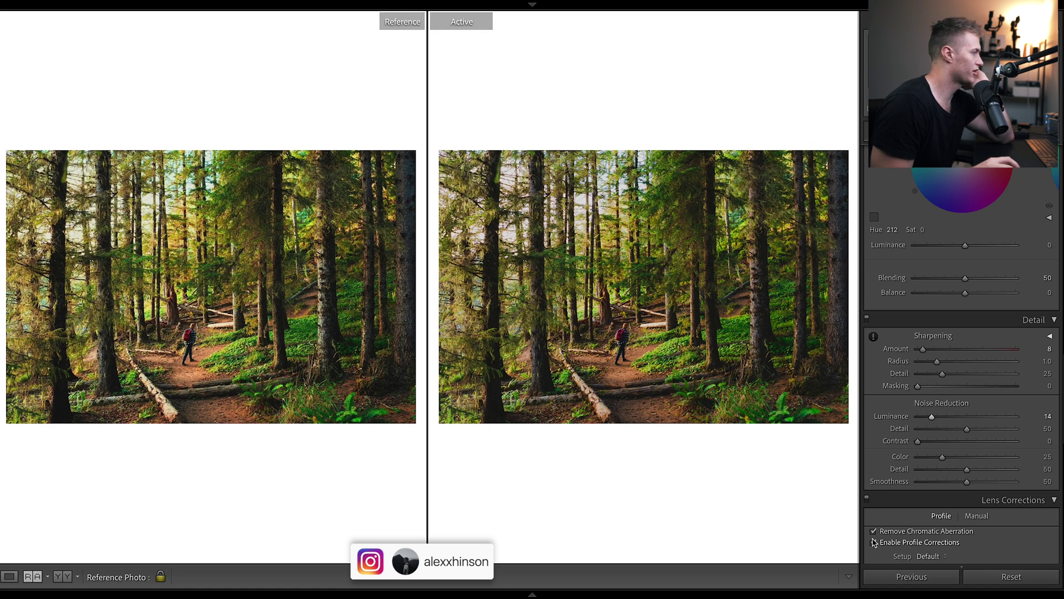
scroll(952, 435, "down", 10)
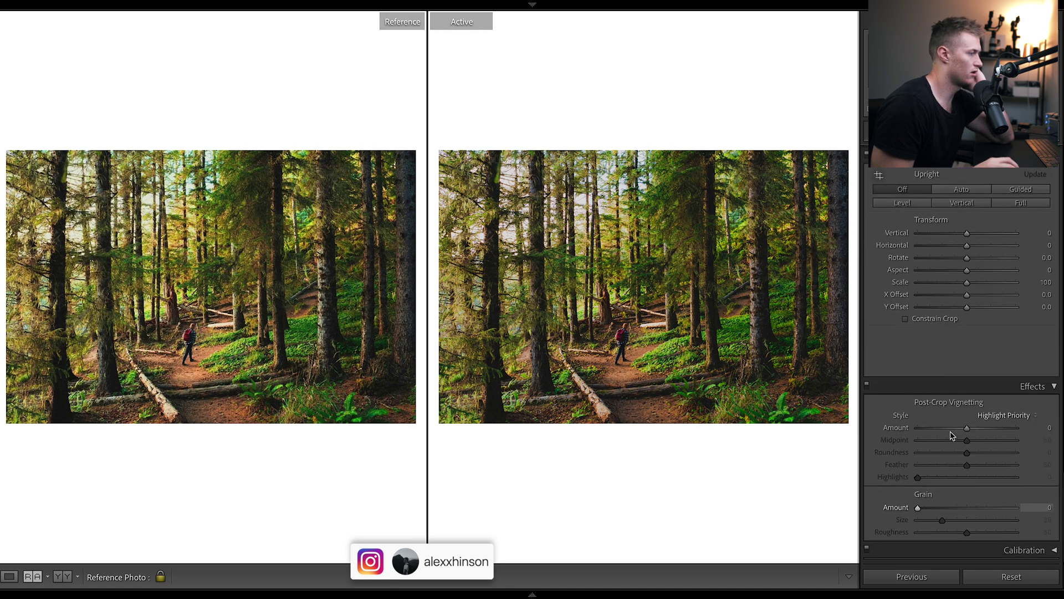
left_click_drag(966, 428, 965, 431)
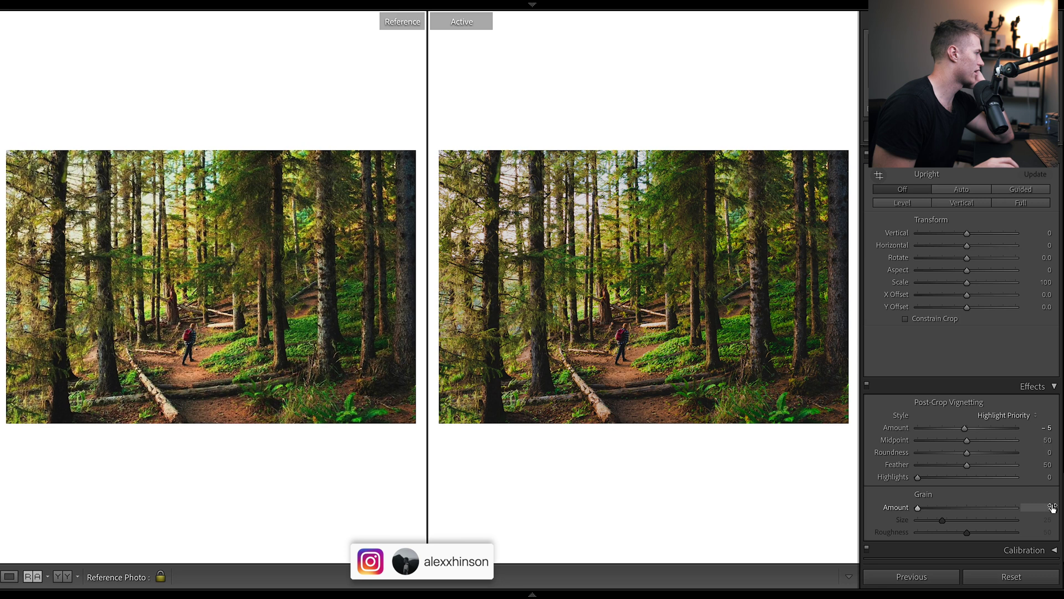
scroll(991, 397, "up", 10)
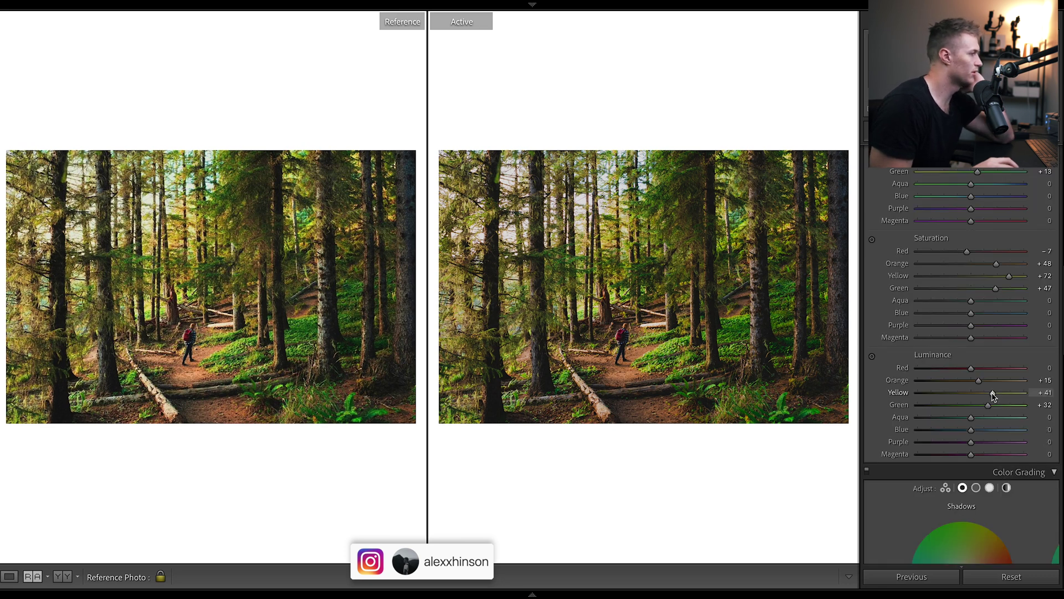
Set Yellow saturation +76, Shadows +38, Exposure +1.80, Whites −2, and reset Vibrance to 0.
scroll(1020, 323, "up", 2)
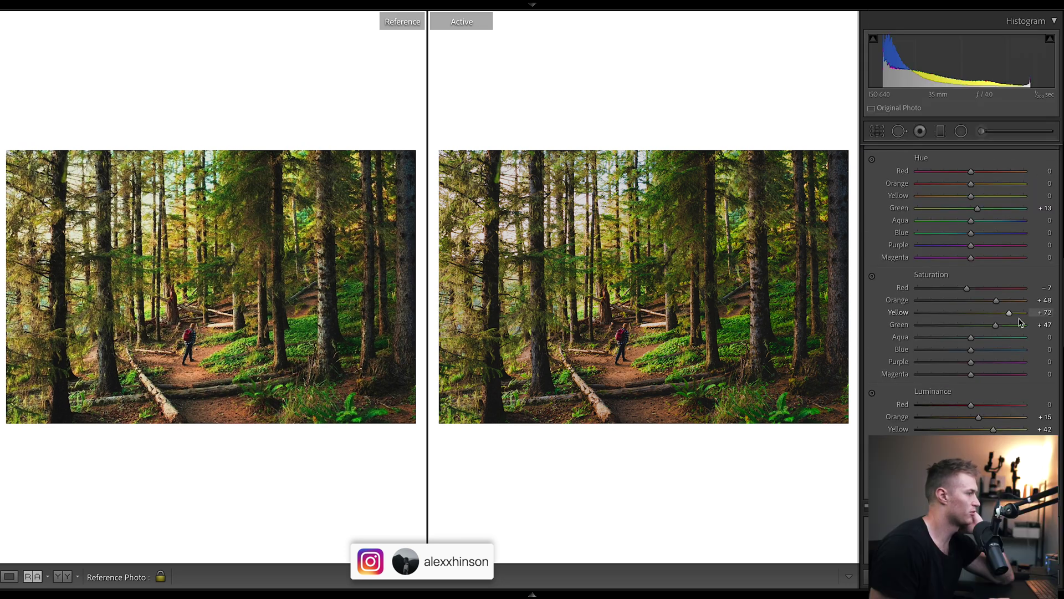
left_click_drag(1010, 313, 1012, 313)
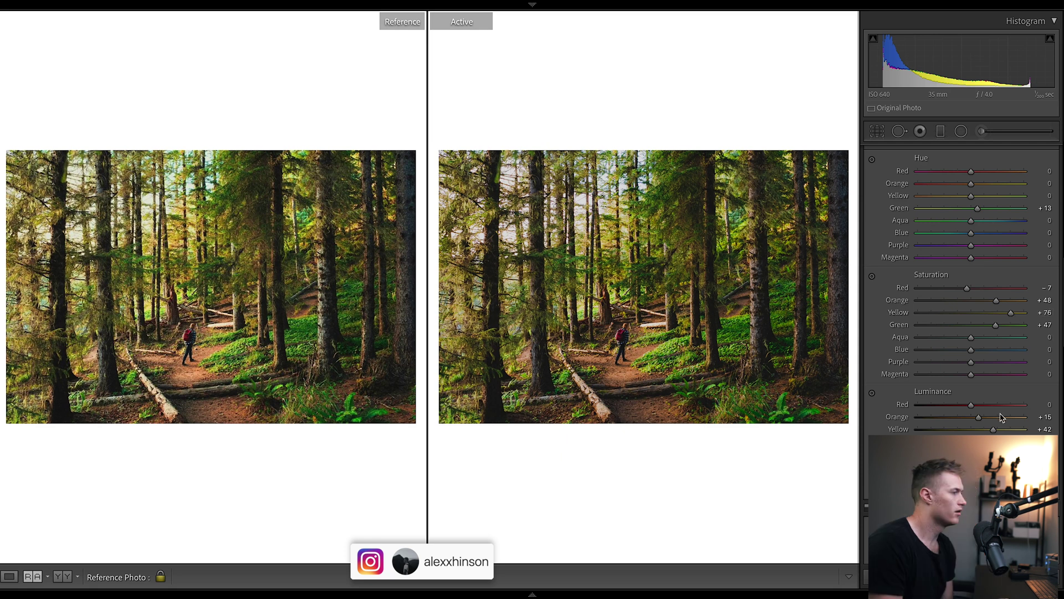
scroll(1058, 145, "up", 10)
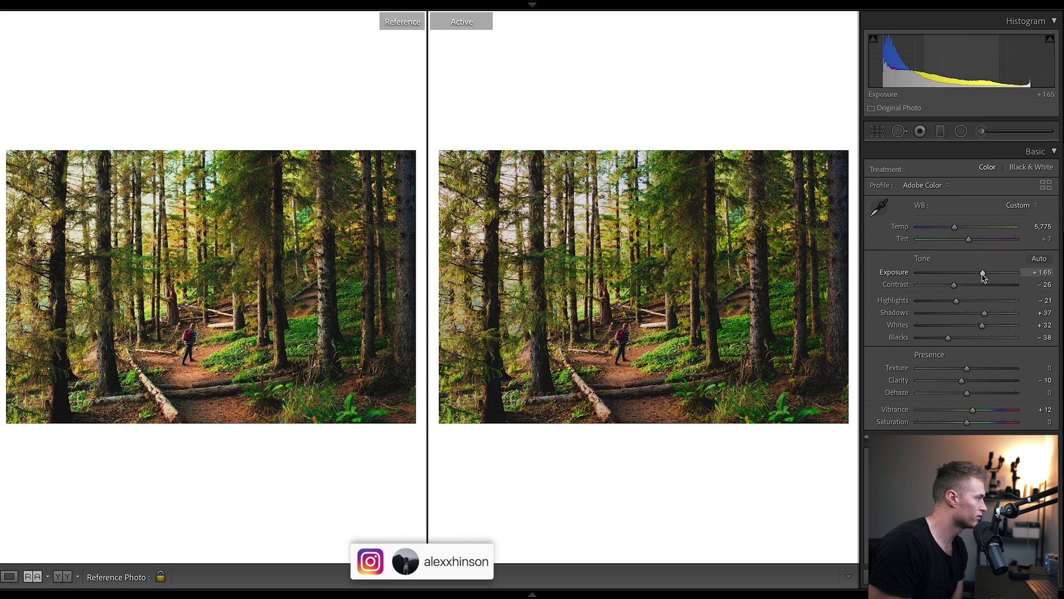
left_click_drag(985, 313, 986, 312)
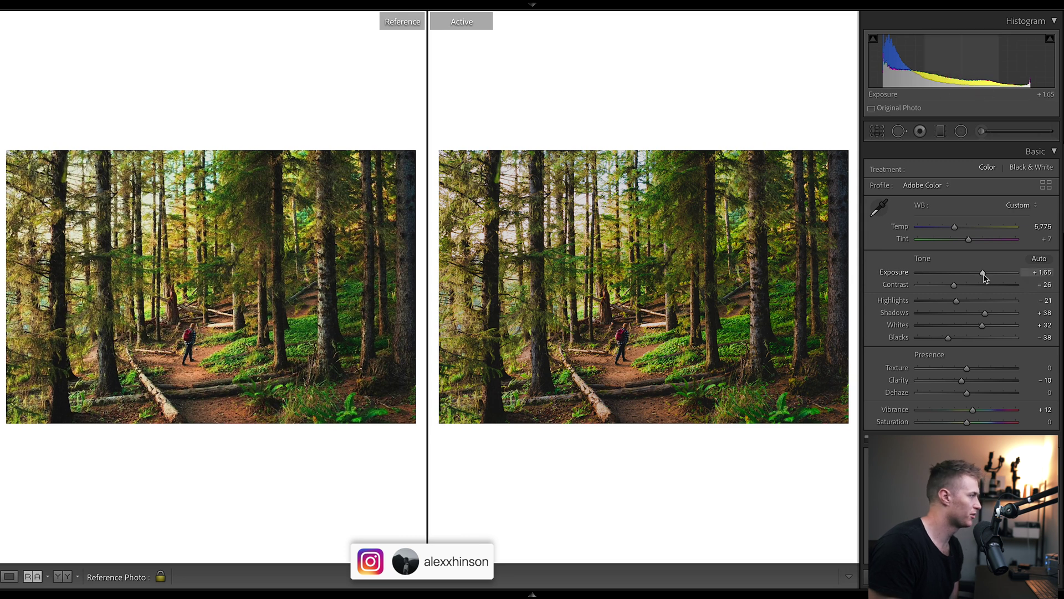
left_click_drag(984, 275, 986, 275)
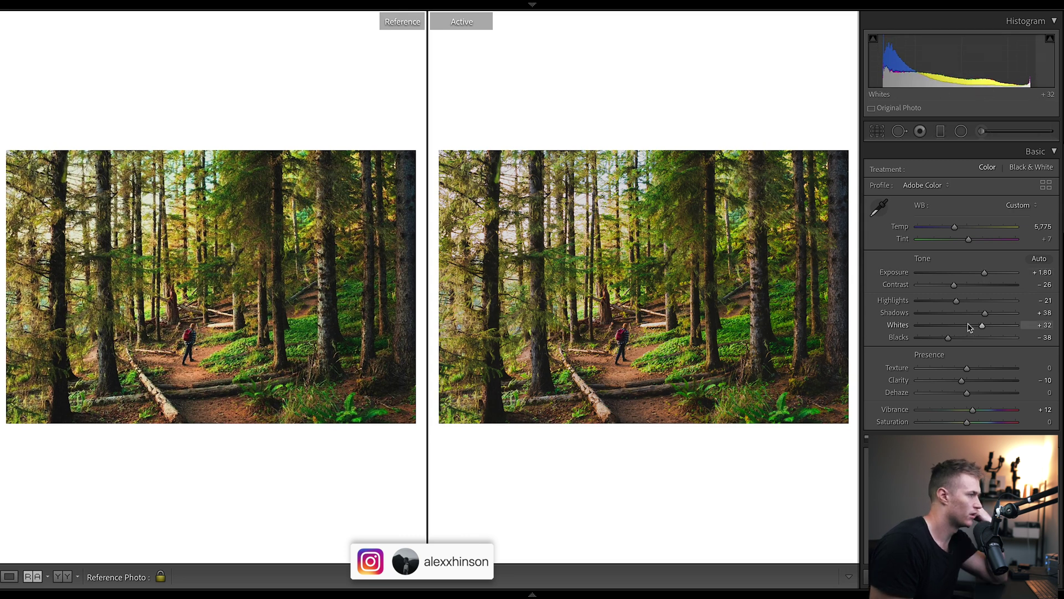
left_click_drag(967, 328, 955, 328)
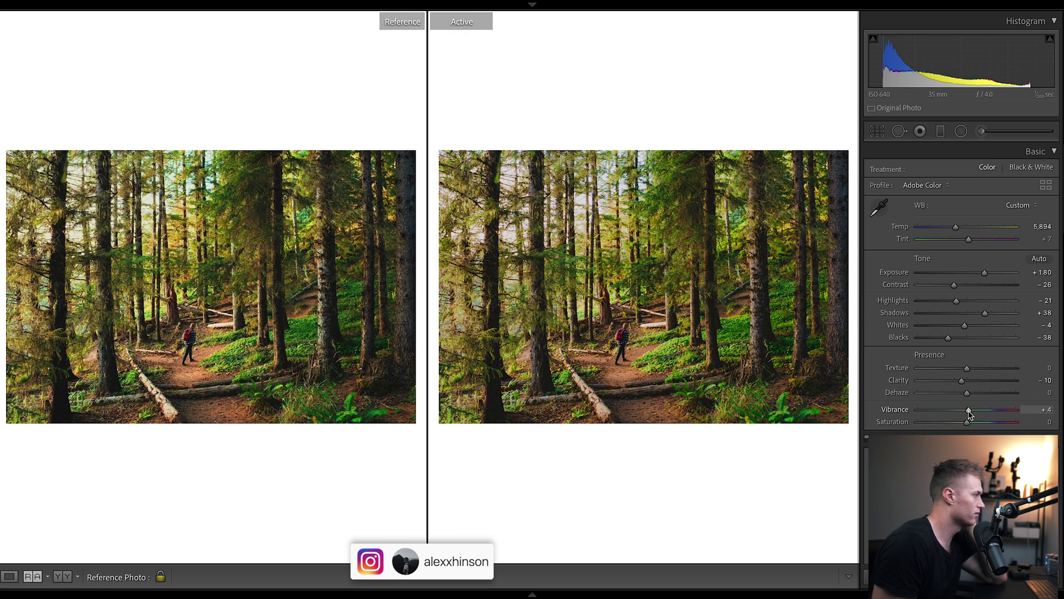
double_click(969, 411)
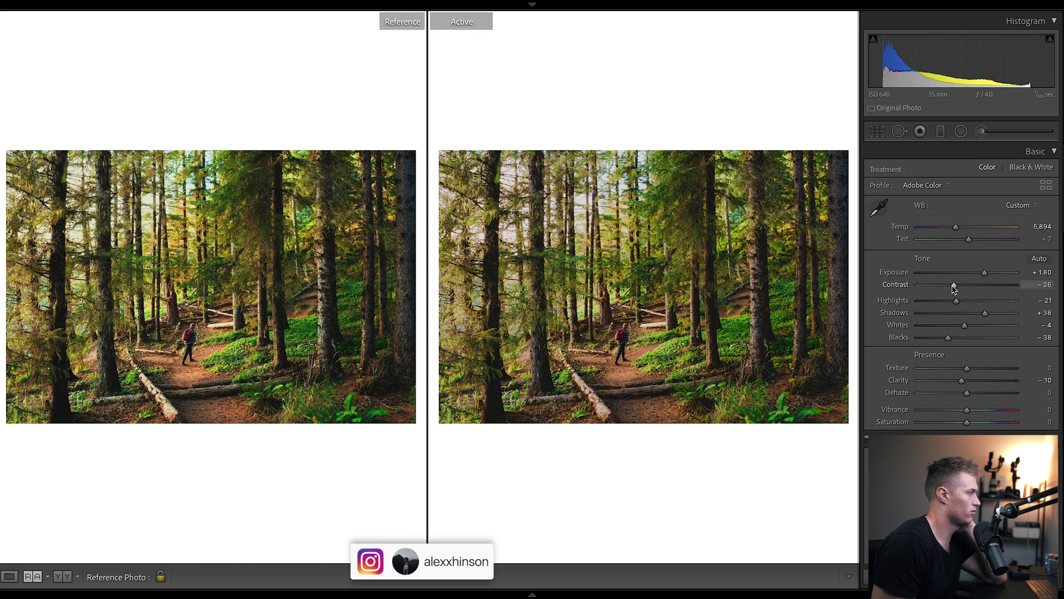
Inspect the existing radial adjustment around the trail, then set Dehaze to +10.
left_click(961, 131)
left_click(631, 298)
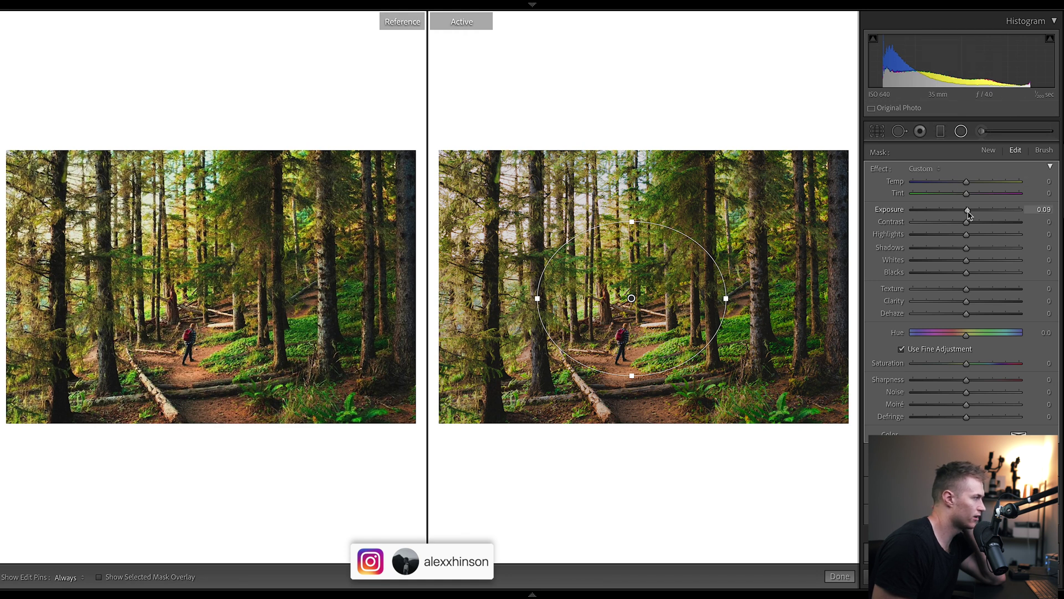
key("Return")
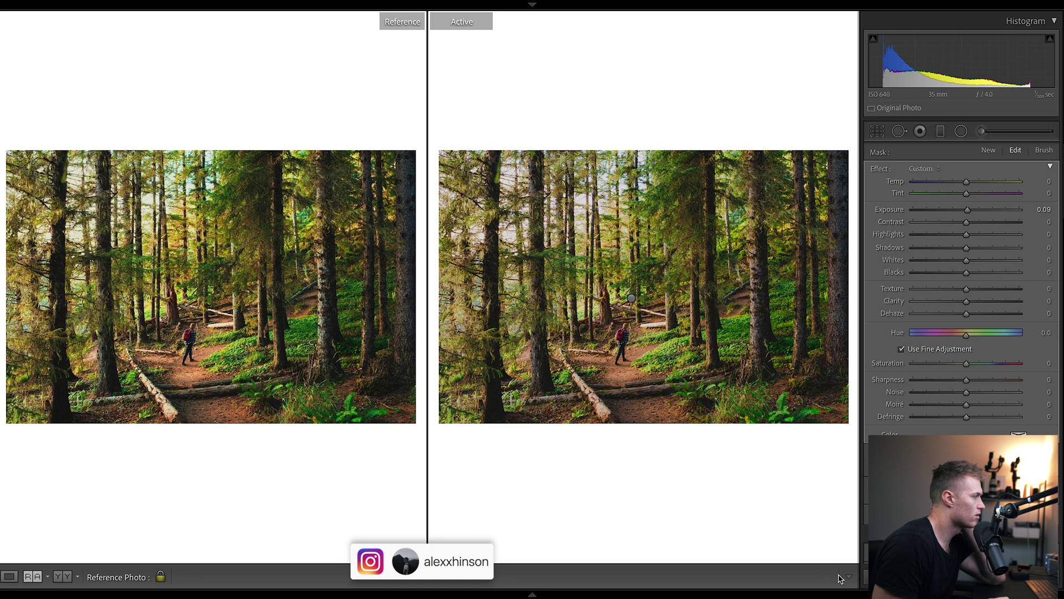
left_click_drag(968, 399, 975, 395)
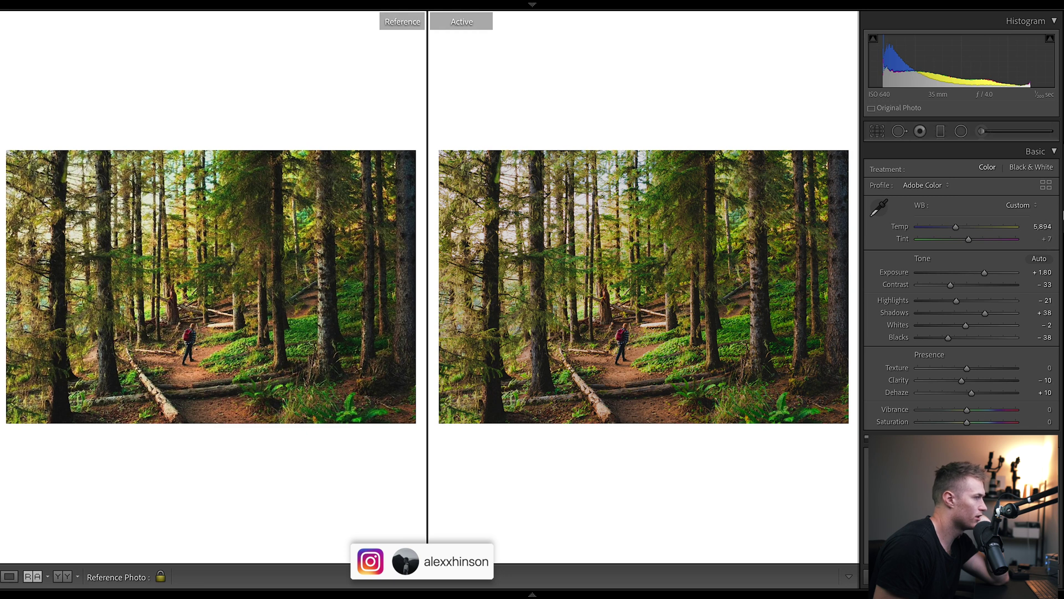
Shift the HSL Yellow hue to −4.
scroll(1042, 227, "down", 3)
scroll(962, 288, "down", 4)
scroll(1062, 327, "down", 2)
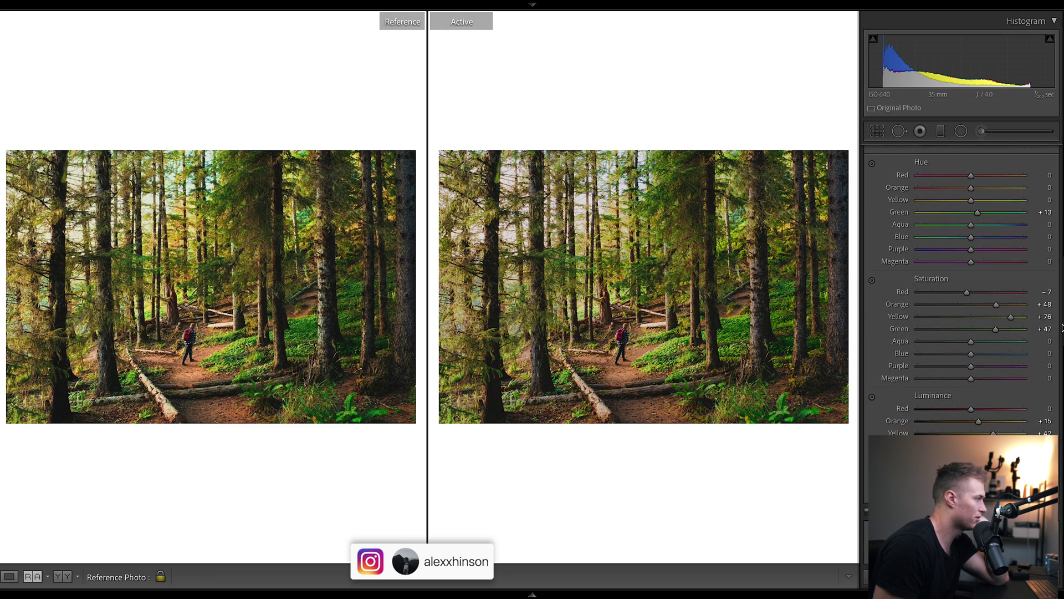
scroll(1062, 327, "up", 1)
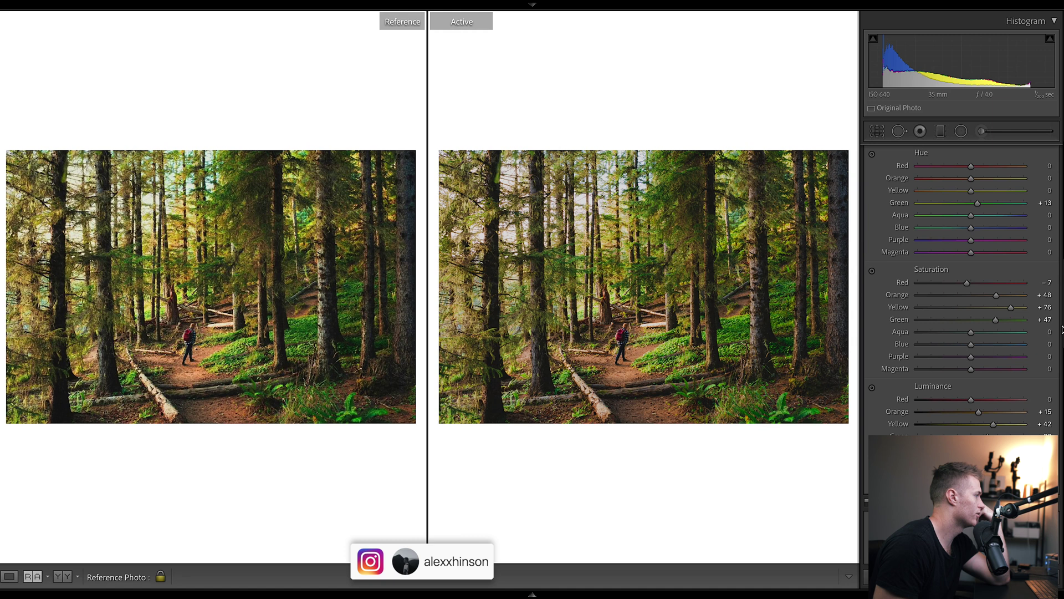
scroll(1062, 327, "up", 1)
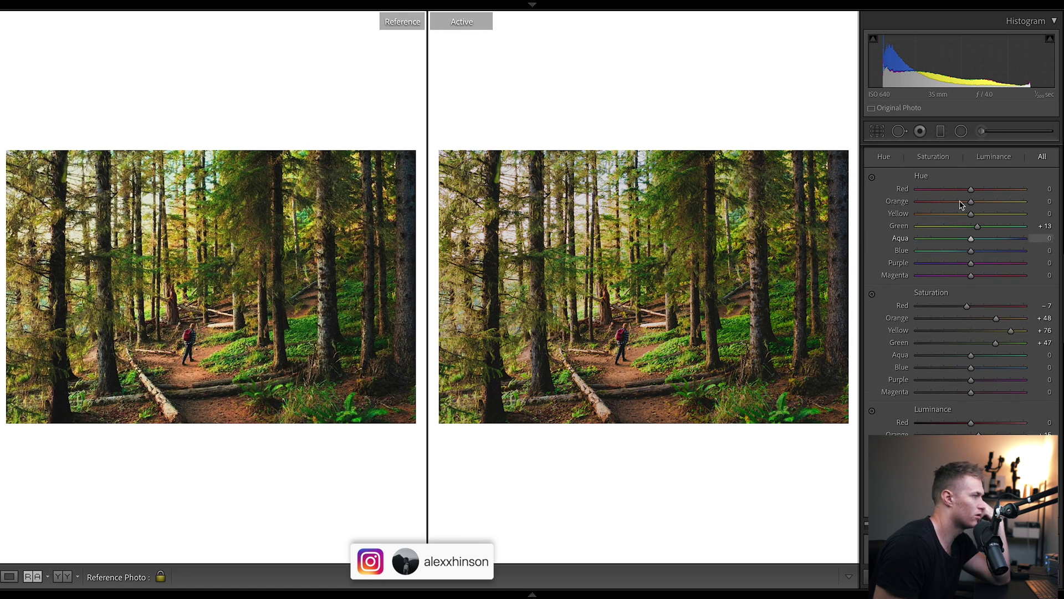
left_click_drag(969, 217, 967, 218)
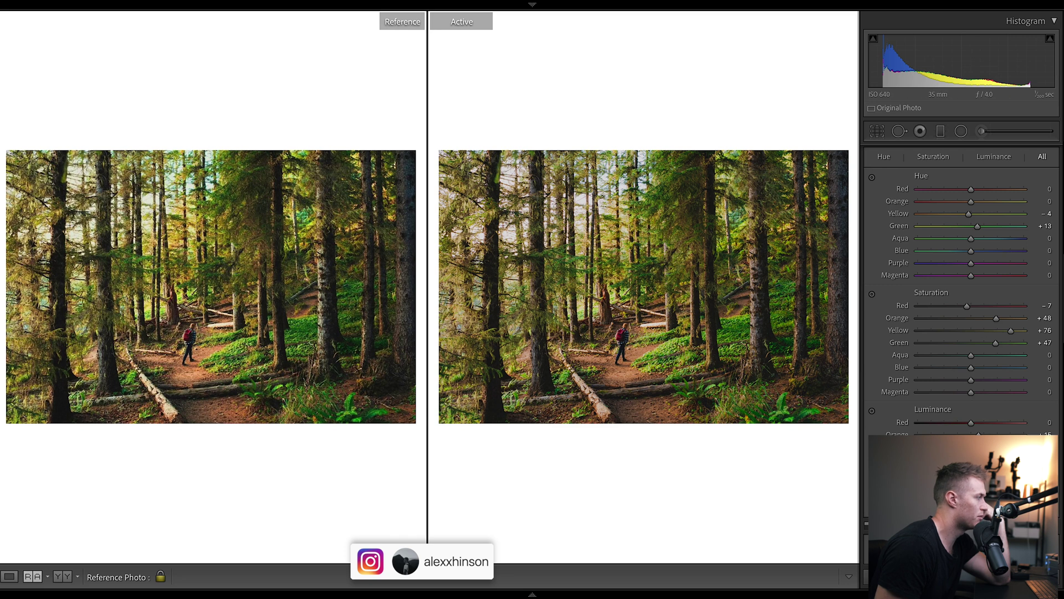
Check the blue tone-curve channel and grade the shadows blue-cyan at Hue 196, Saturation 12.
scroll(1056, 233, "up", 10)
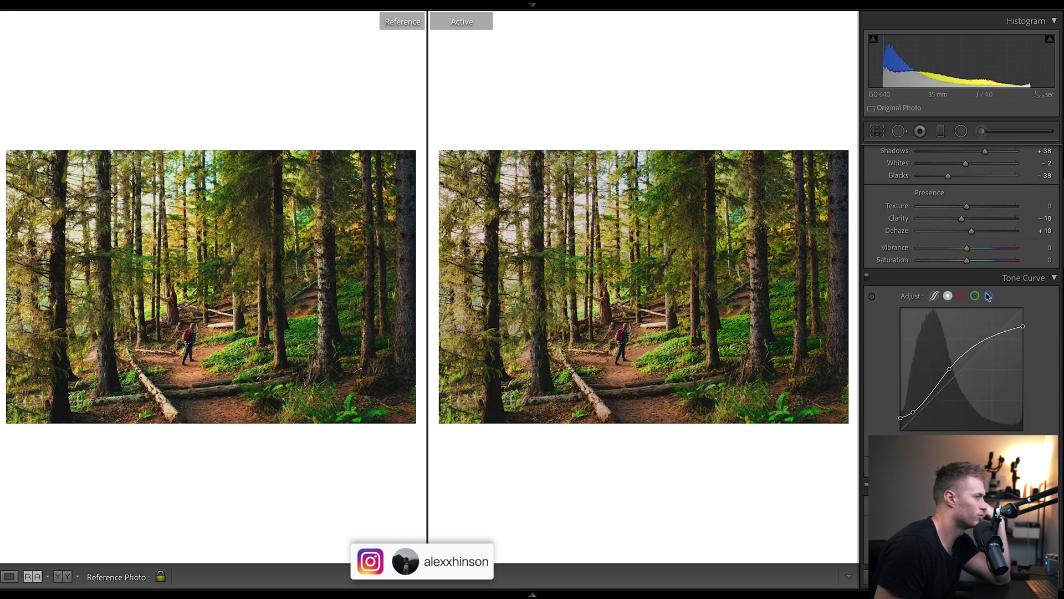
left_click(989, 295)
scroll(1053, 310, "down", 10)
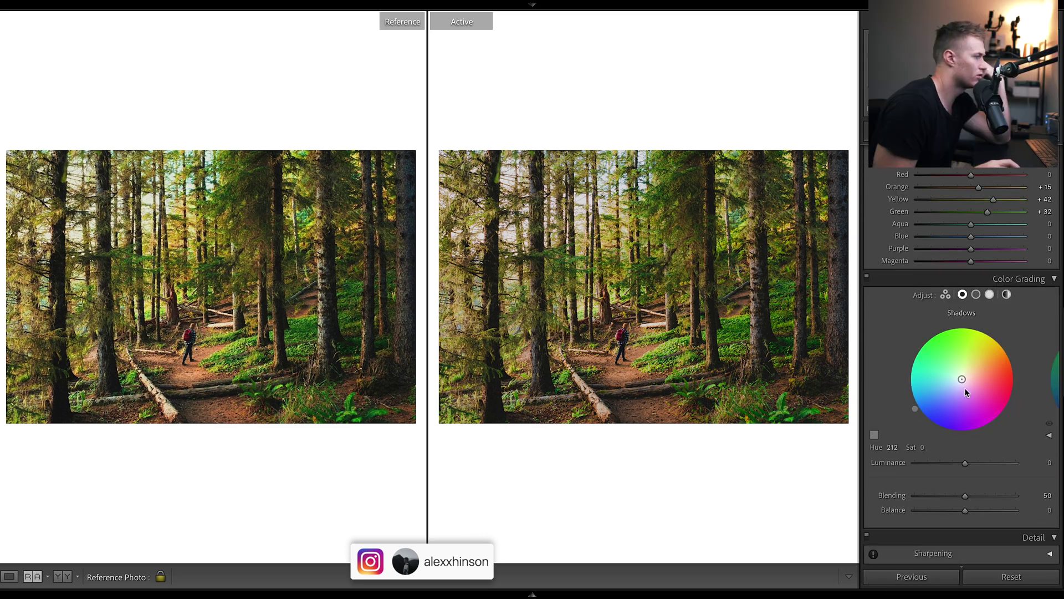
left_click_drag(962, 379, 959, 380)
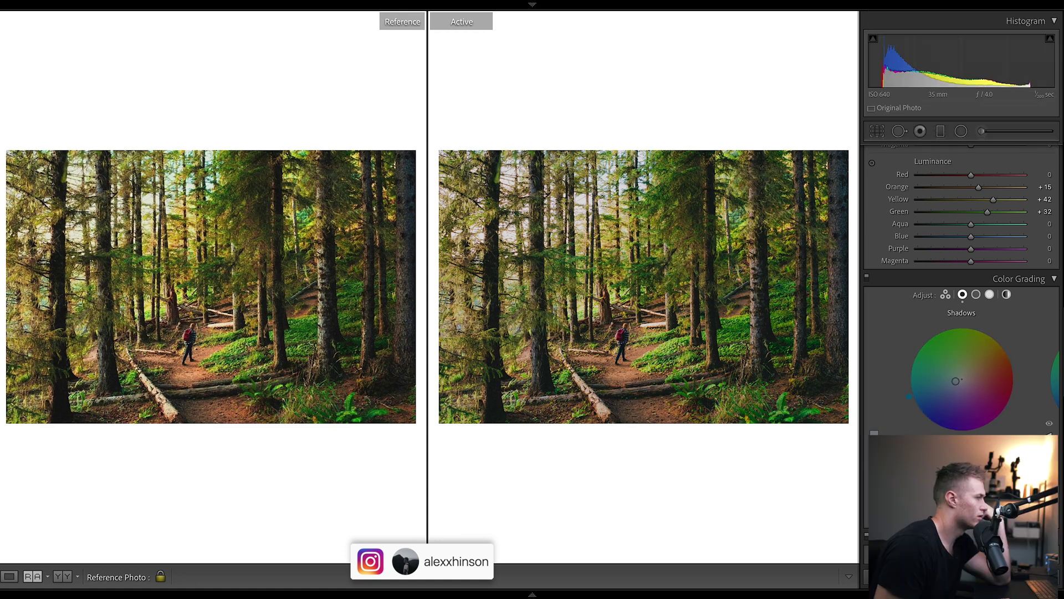
scroll(1004, 249, "up", 10)
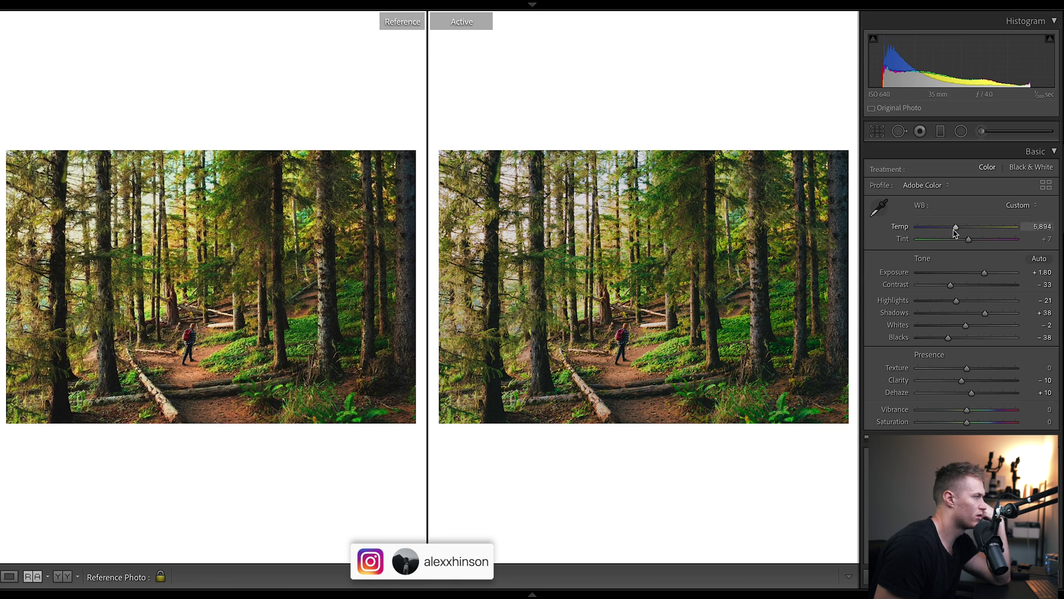
Set Temp to 6,112 and review the existing graduated filter at Exposure −0.23.
left_click_drag(956, 228, 958, 228)
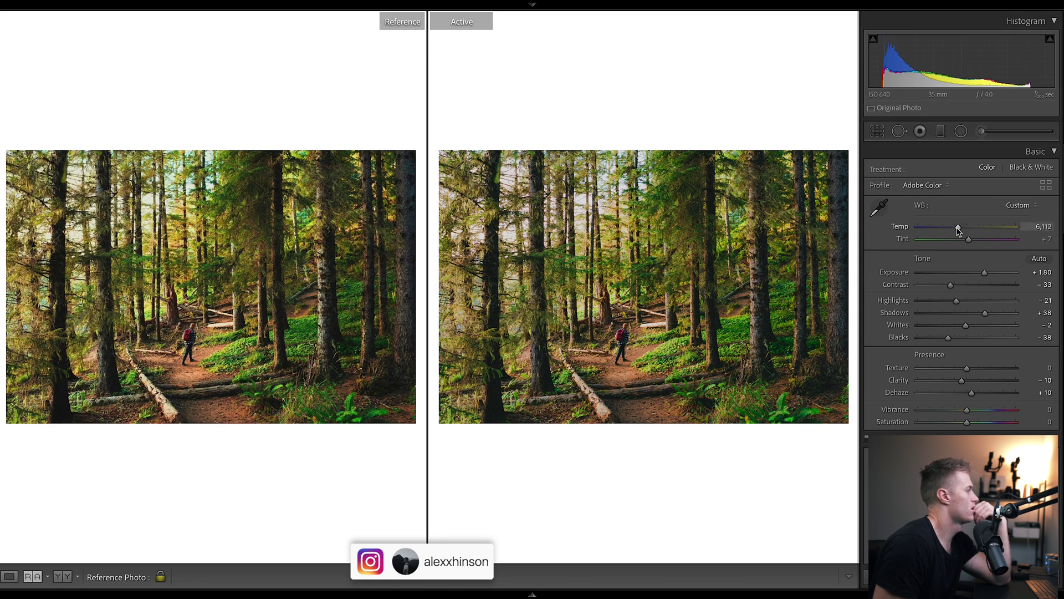
left_click(941, 131)
left_click(788, 311)
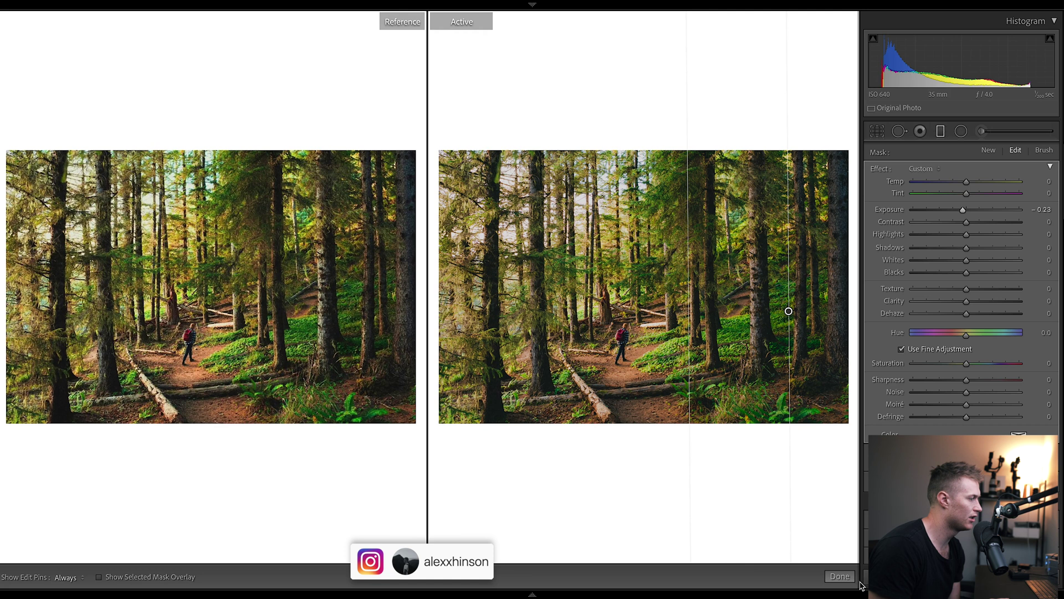
left_click(840, 576)
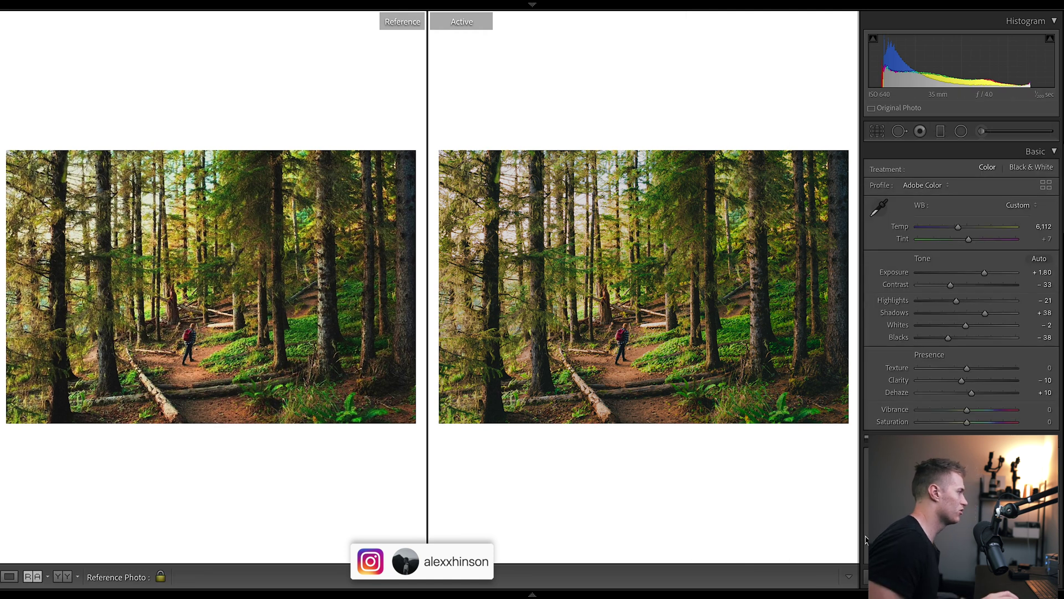
Lower HSL Green luminance from +32 to 0.
scroll(1005, 352, "down", 10)
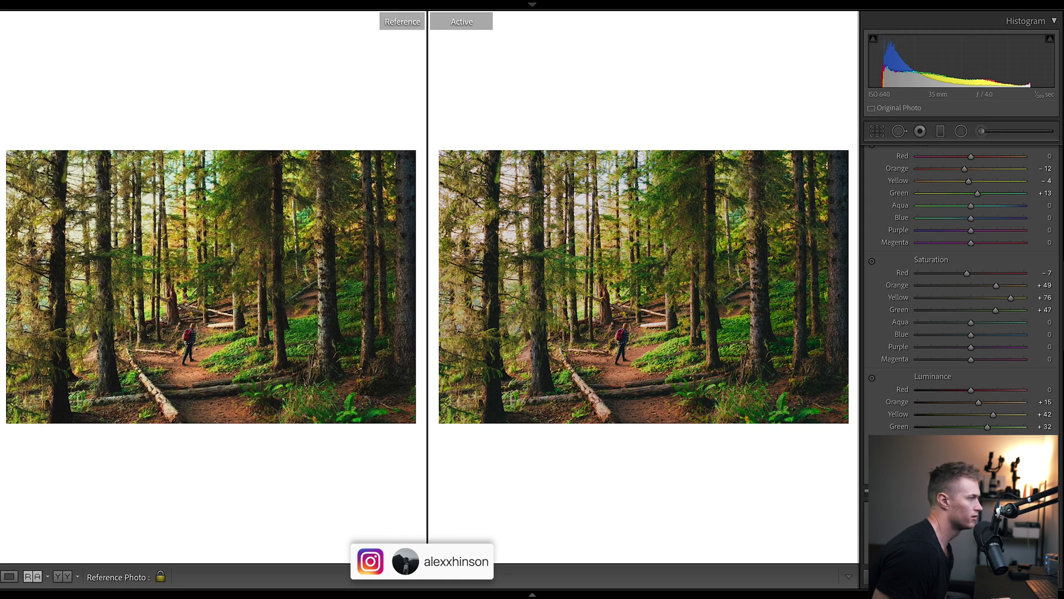
scroll(883, 424, "up", 8)
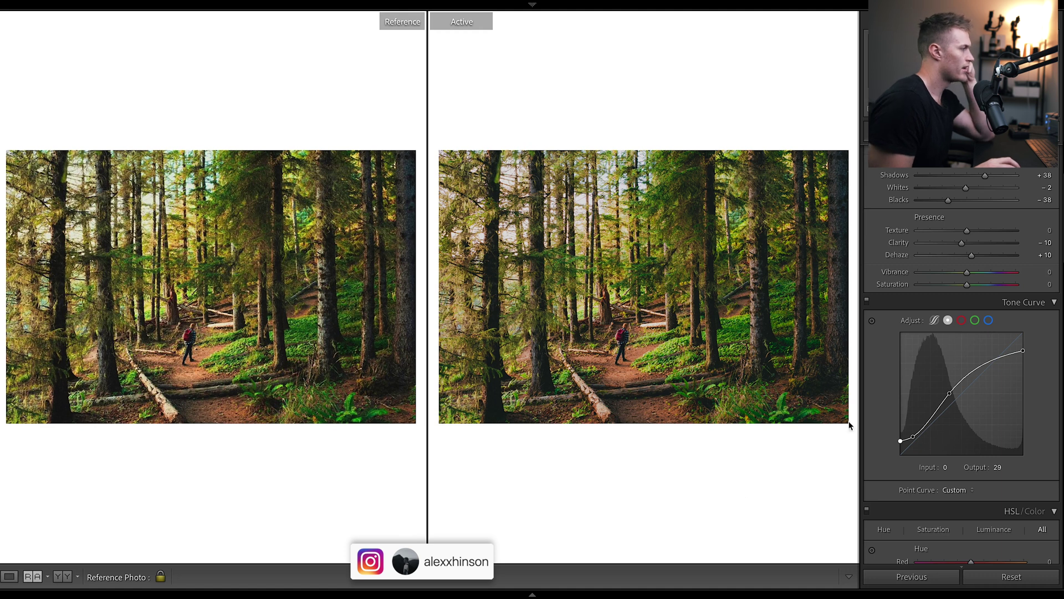
scroll(1048, 240, "down", 8)
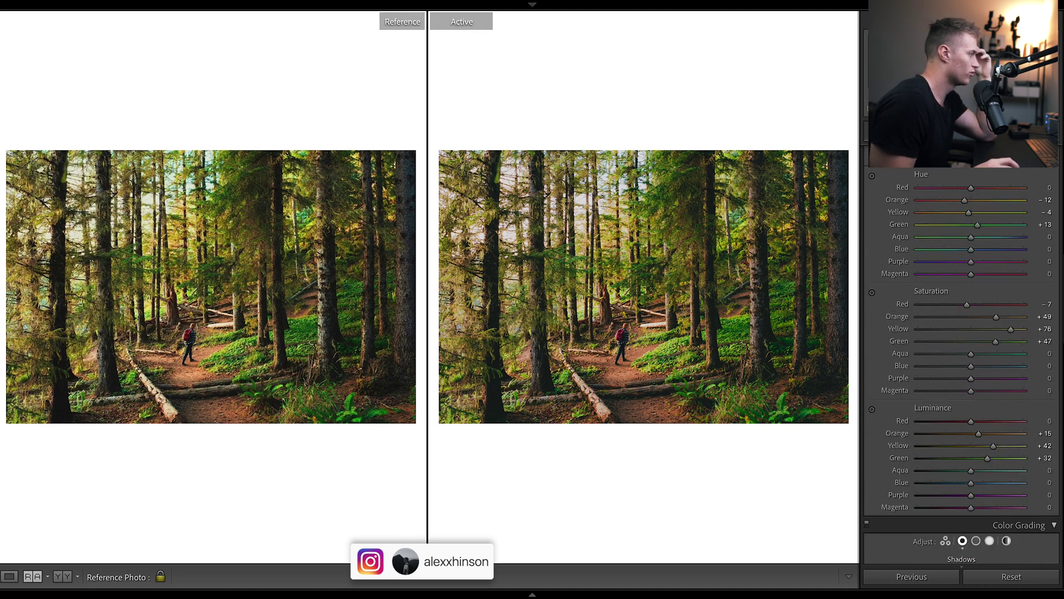
scroll(961, 332, "down", 1)
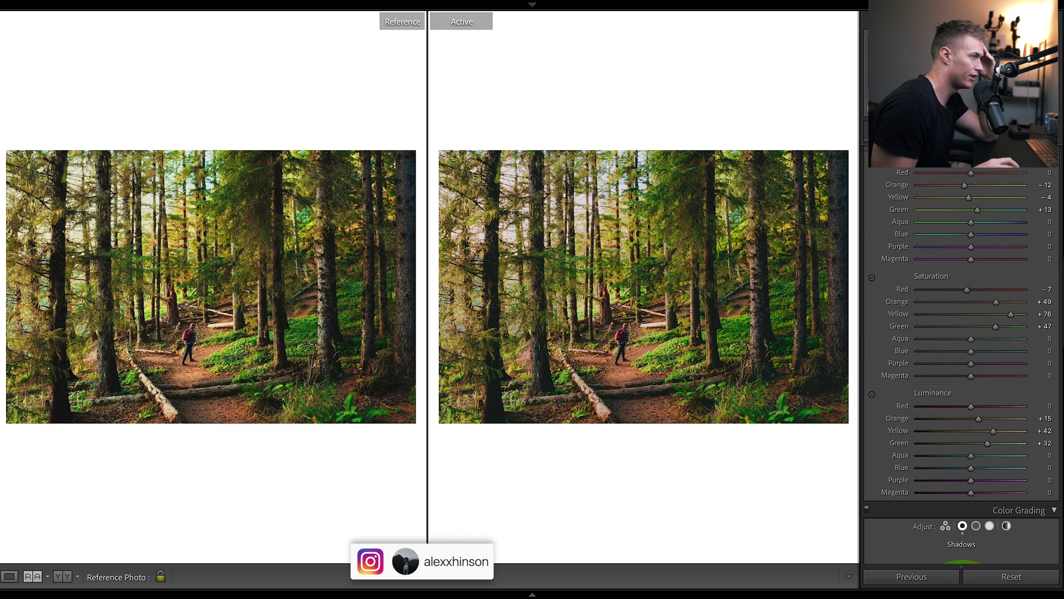
scroll(992, 344, "up", 1)
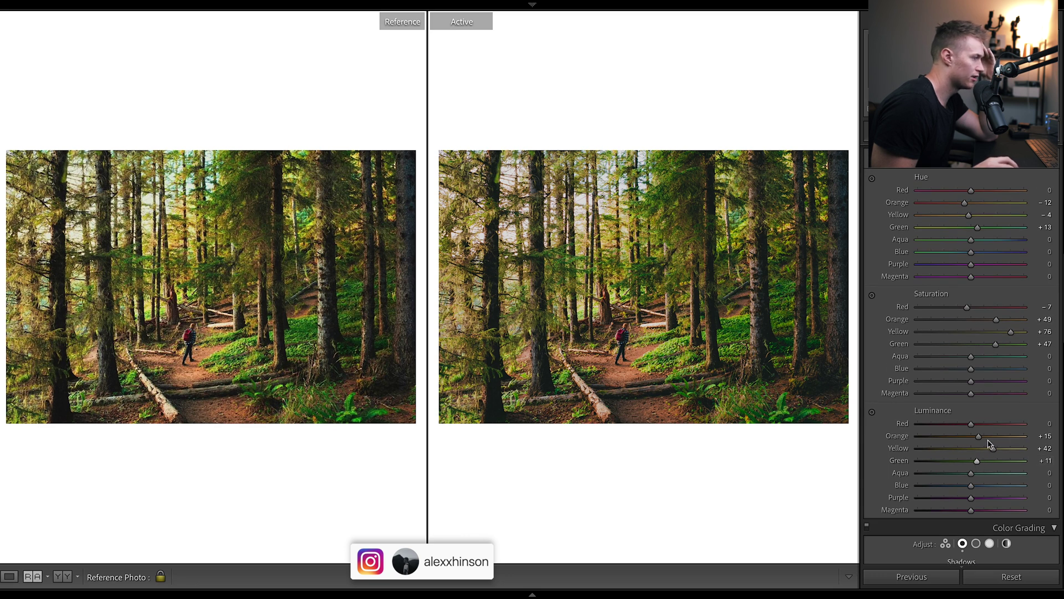
mouse_move(977, 461)
left_mouse_down()
mouse_move(954, 462)
mouse_move(971, 461)
left_mouse_up()
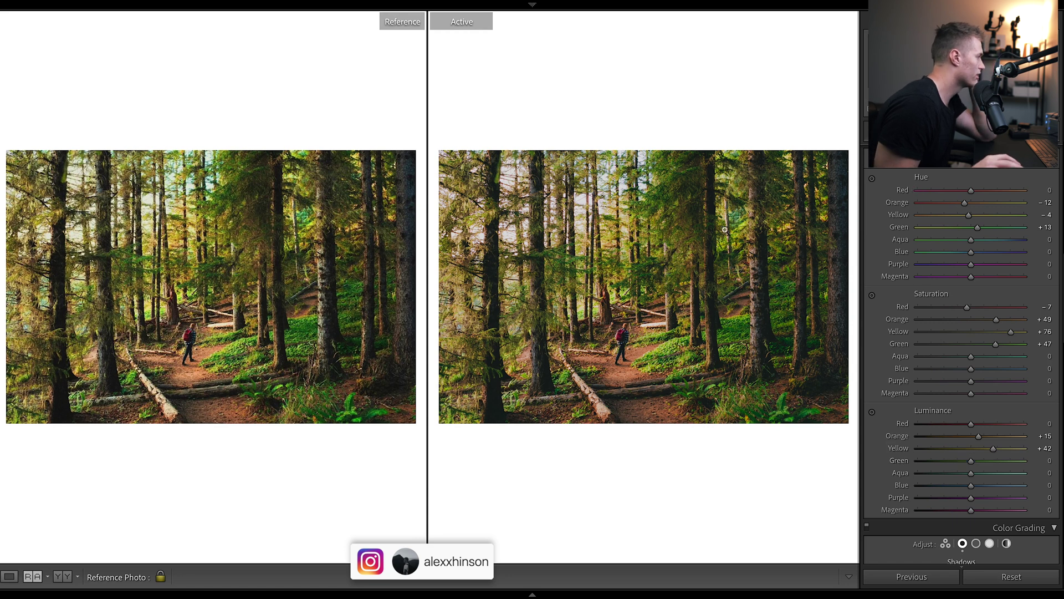
Add a radial filter over the dirt trail with Exposure +0.11 and Contrast +10.
key("m")
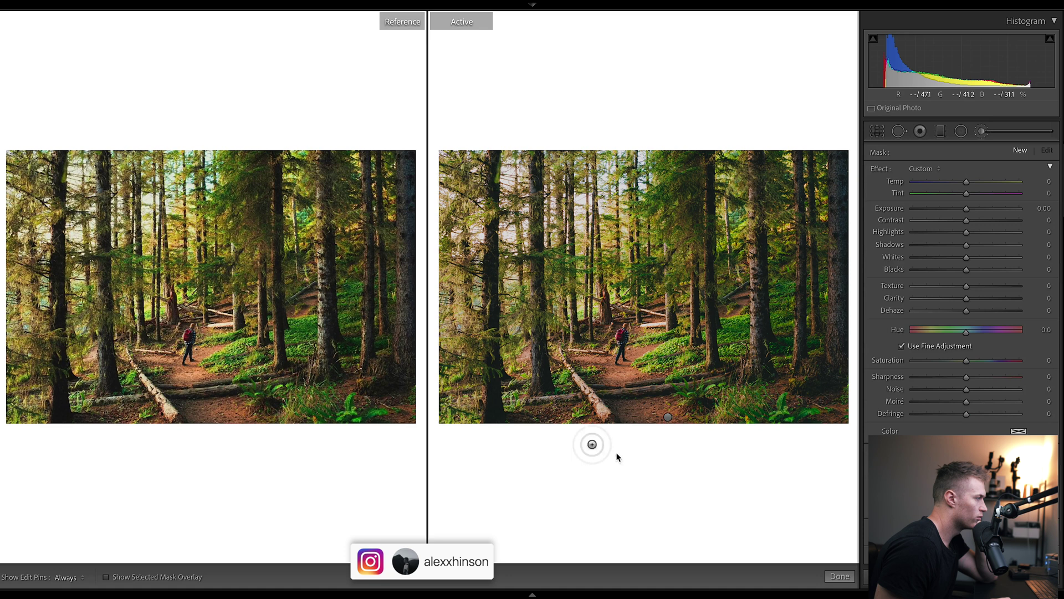
left_click(668, 417)
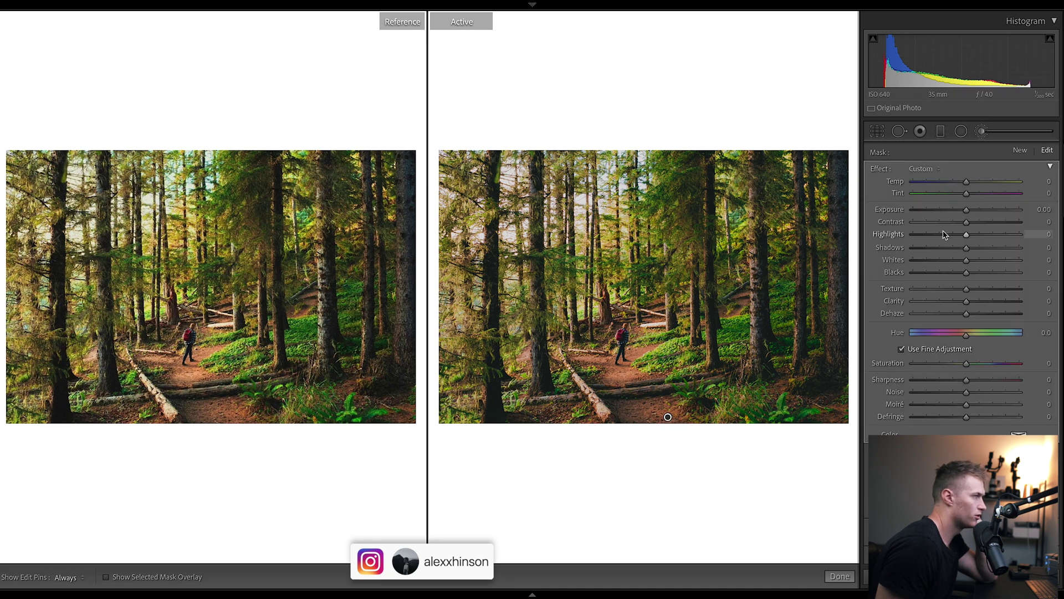
key("o")
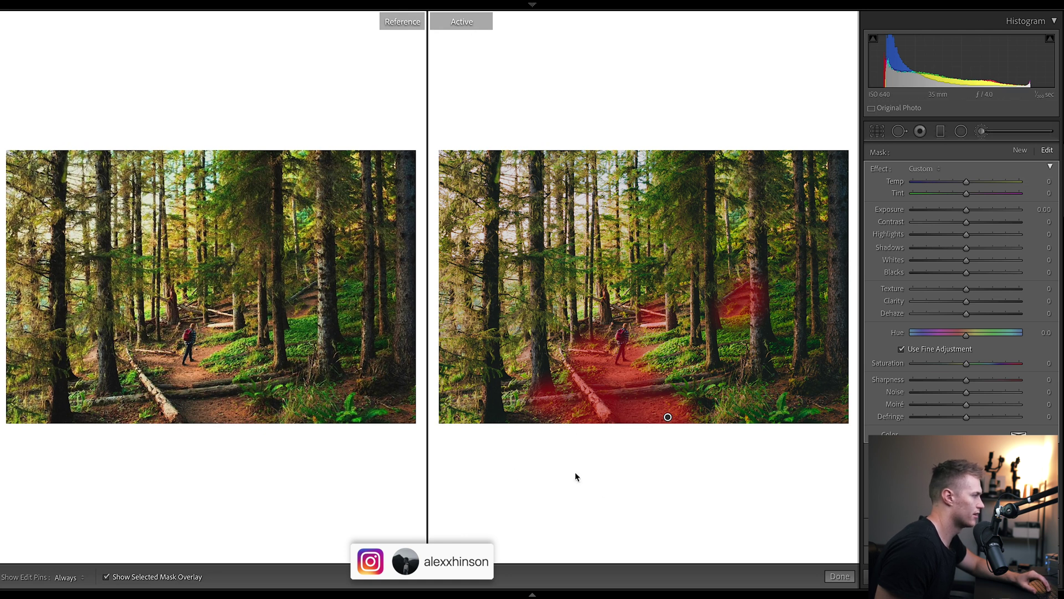
key("o")
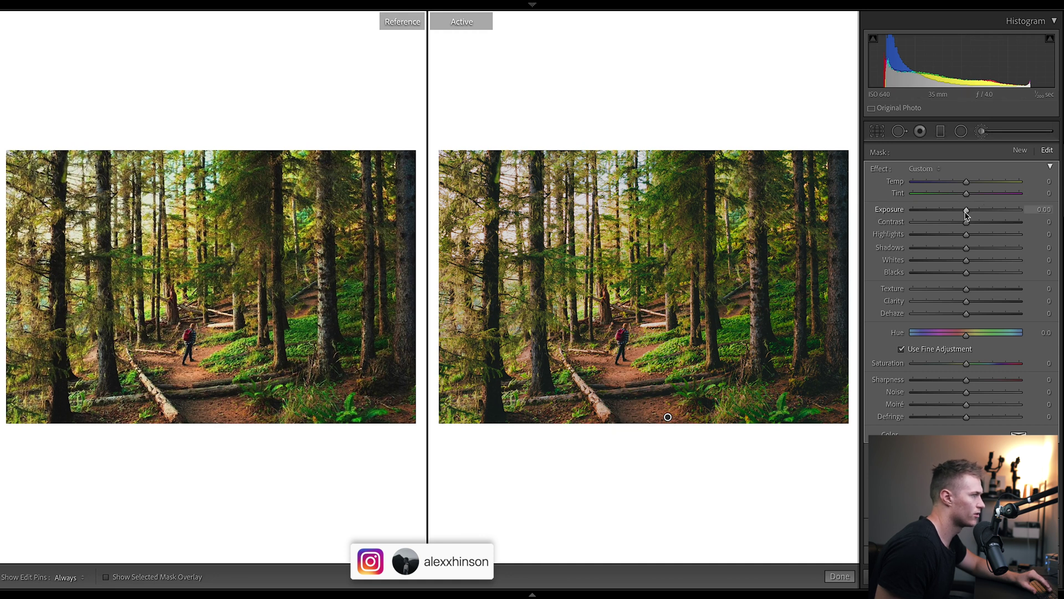
left_click_drag(965, 212, 976, 227)
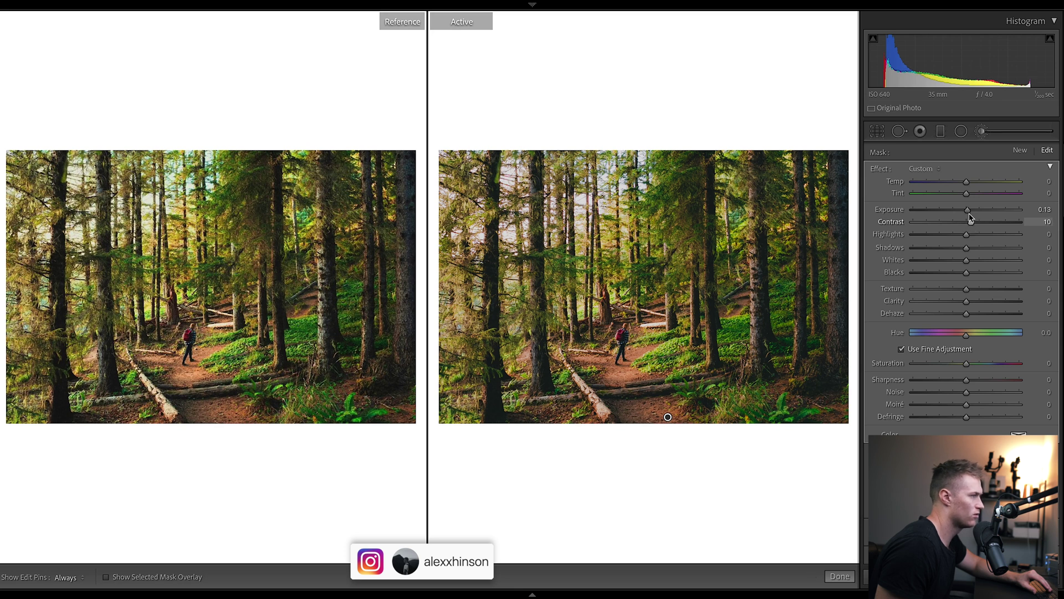
left_click_drag(968, 213, 971, 214)
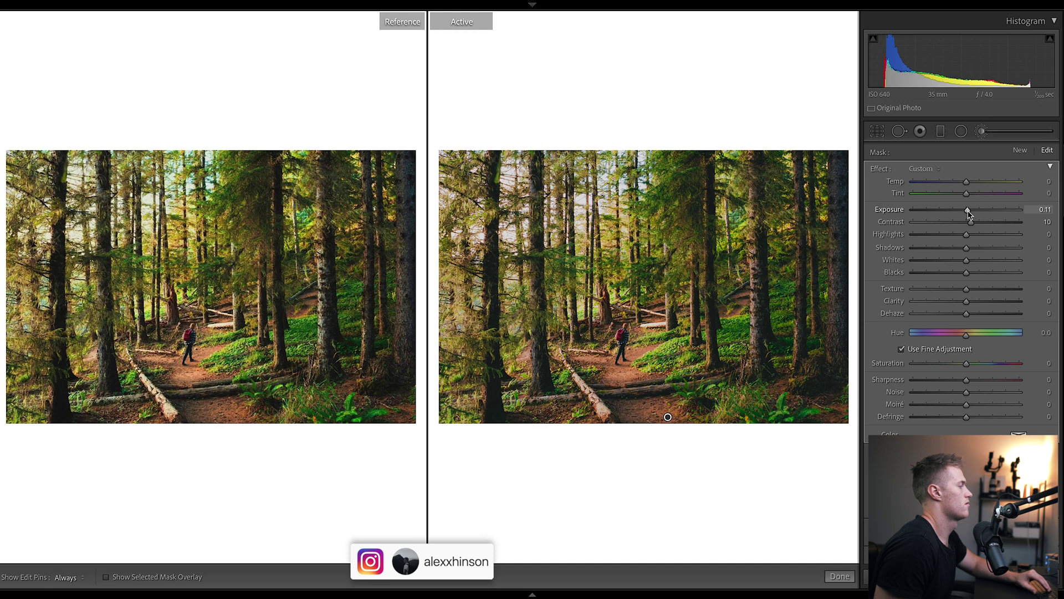
key("shift+m")
scroll(1035, 306, "down", 3)
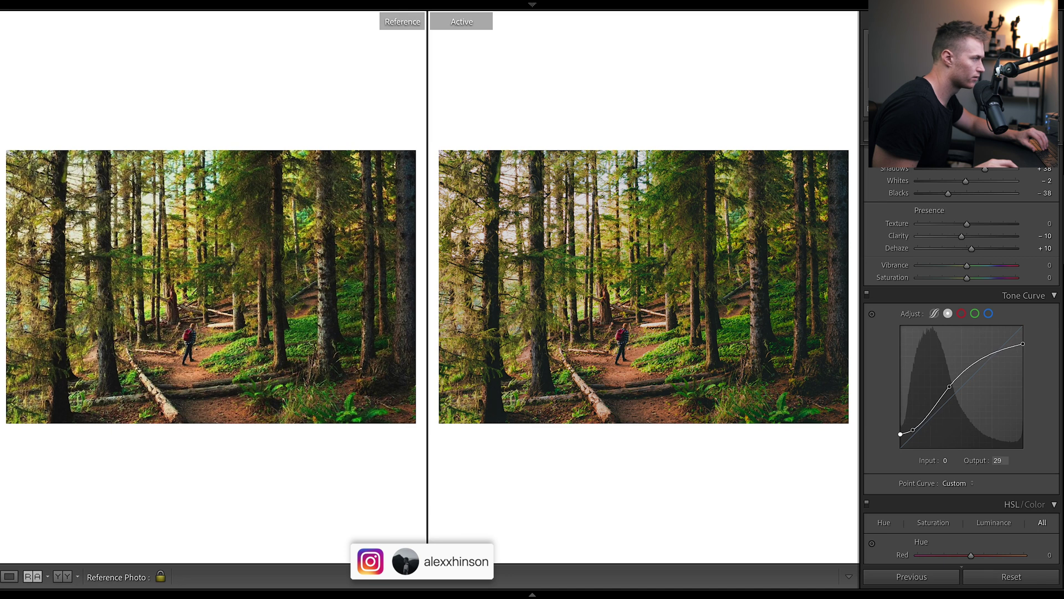
Add light film grain in Effects: Amount 7, Size 25, Roughness 50.
scroll(962, 293, "down", 10)
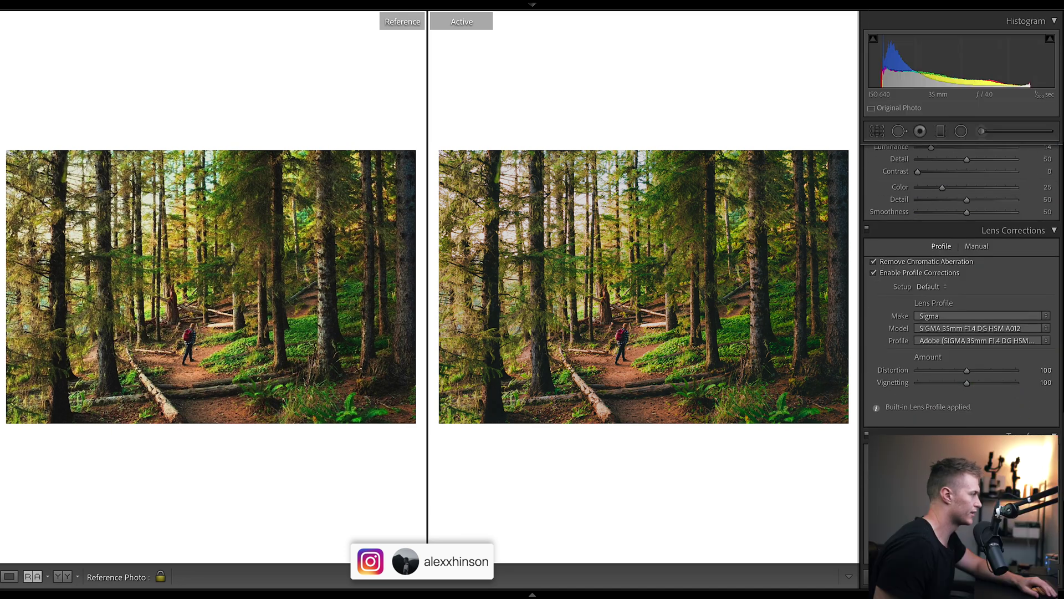
scroll(962, 318, "up", 10)
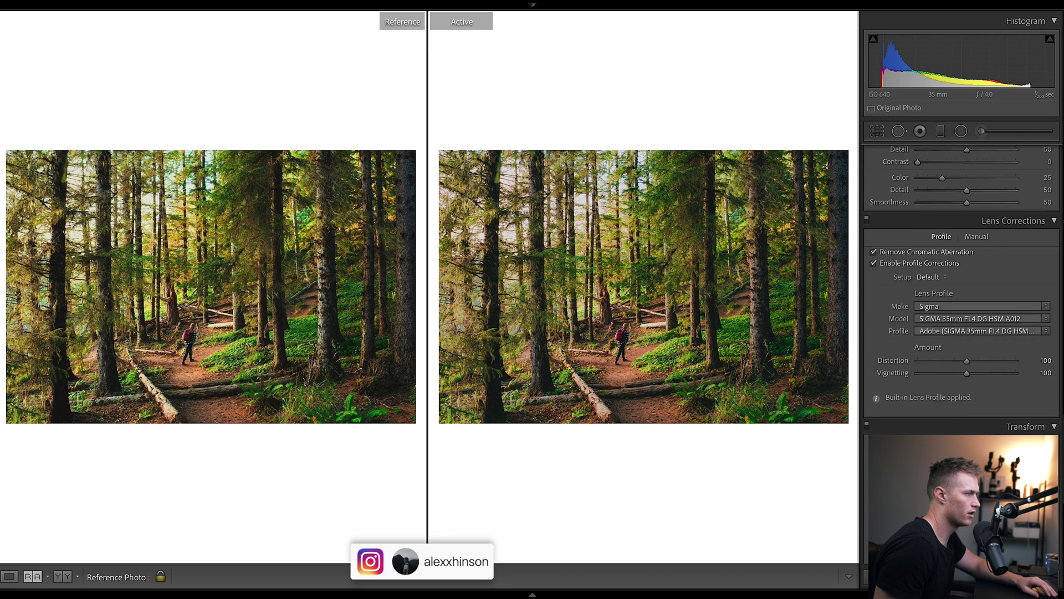
scroll(962, 294, "up", 2)
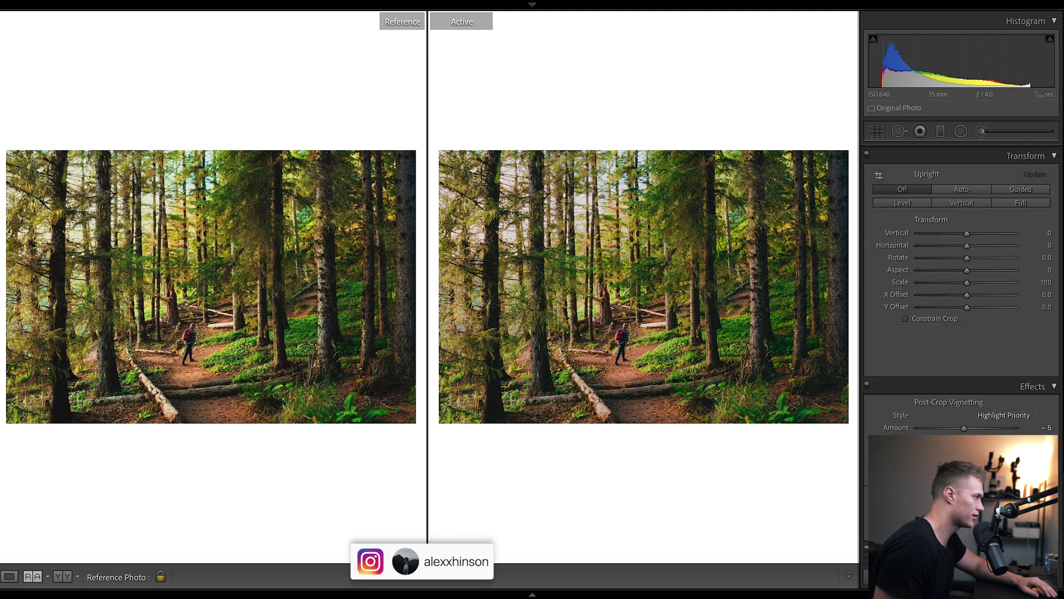
scroll(962, 293, "down", 3)
scroll(962, 294, "up", 12)
scroll(962, 294, "up", 10)
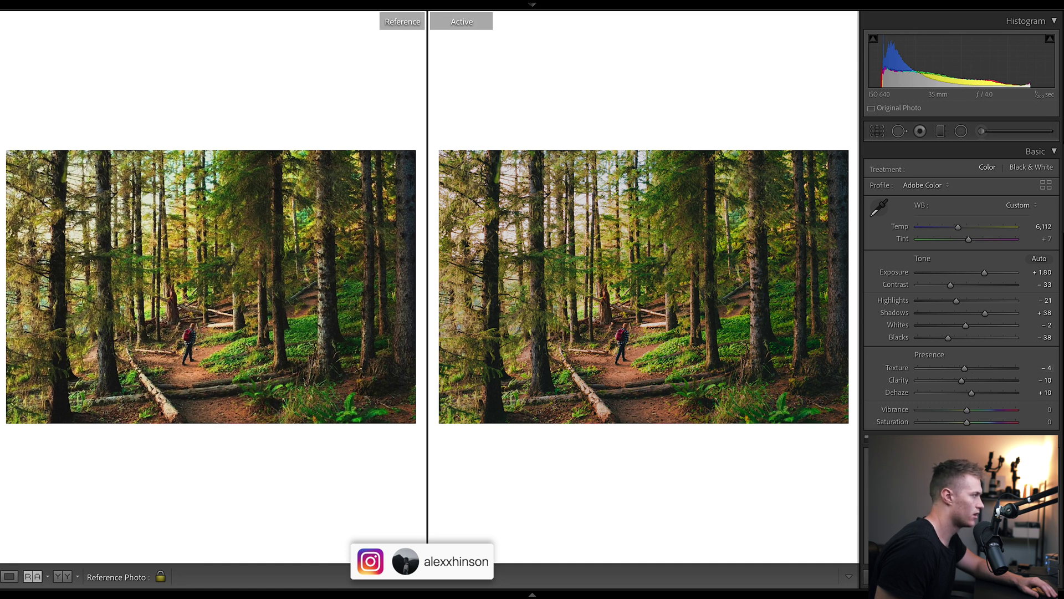
scroll(962, 355, "down", 15)
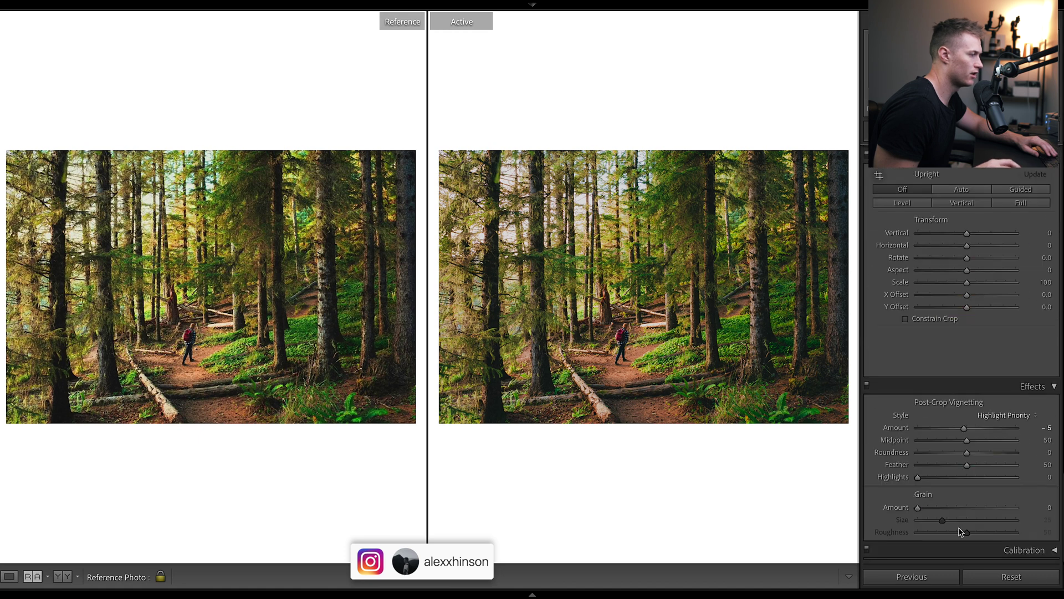
left_click_drag(924, 513, 926, 511)
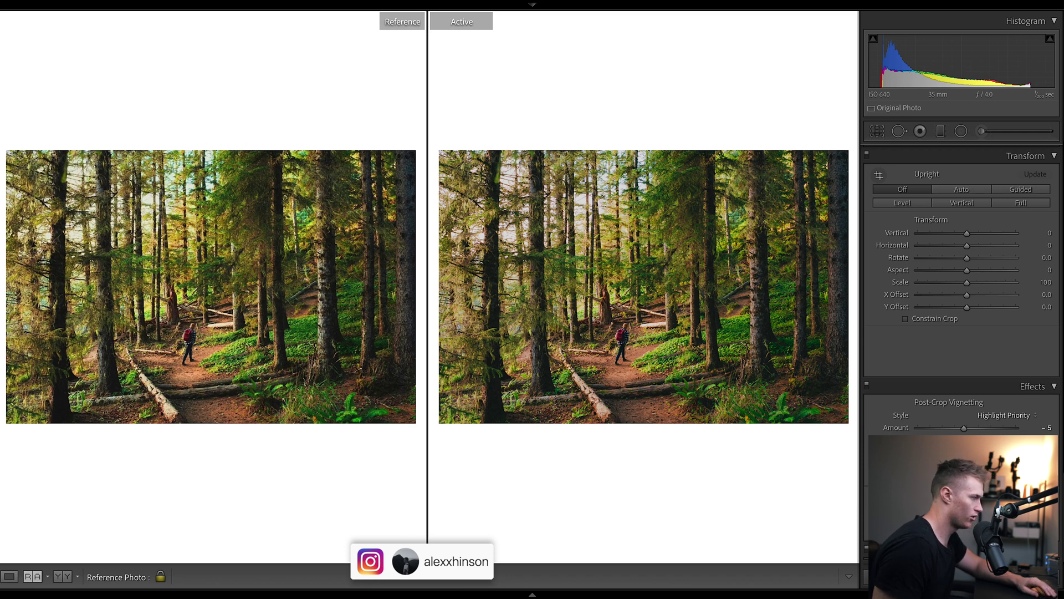
Show the filmstrip, switch to Loupe view, and compare the reset original against the full edit.
left_click(533, 593)
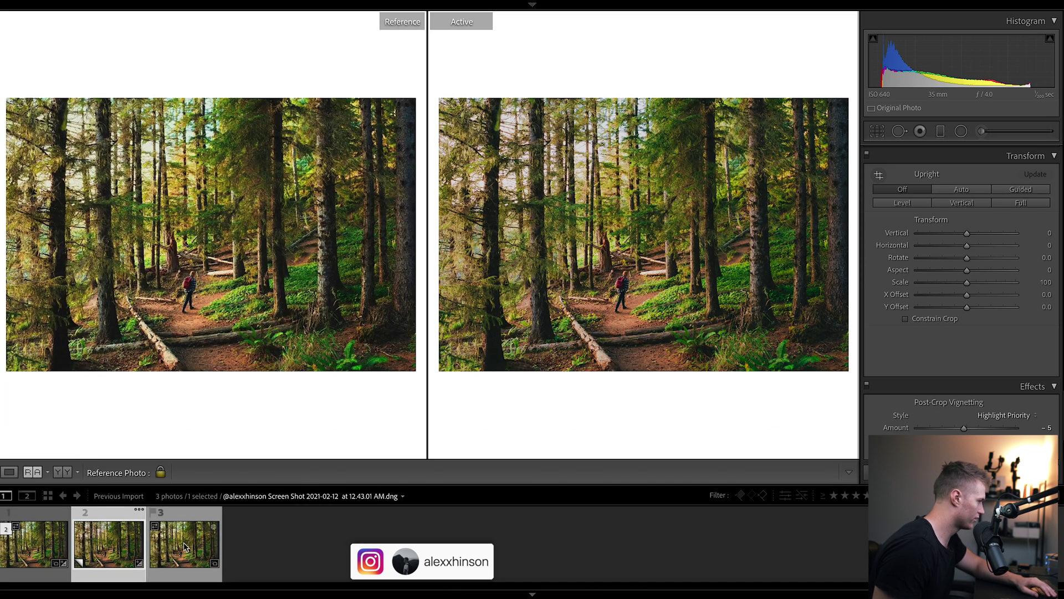
left_click(16, 472)
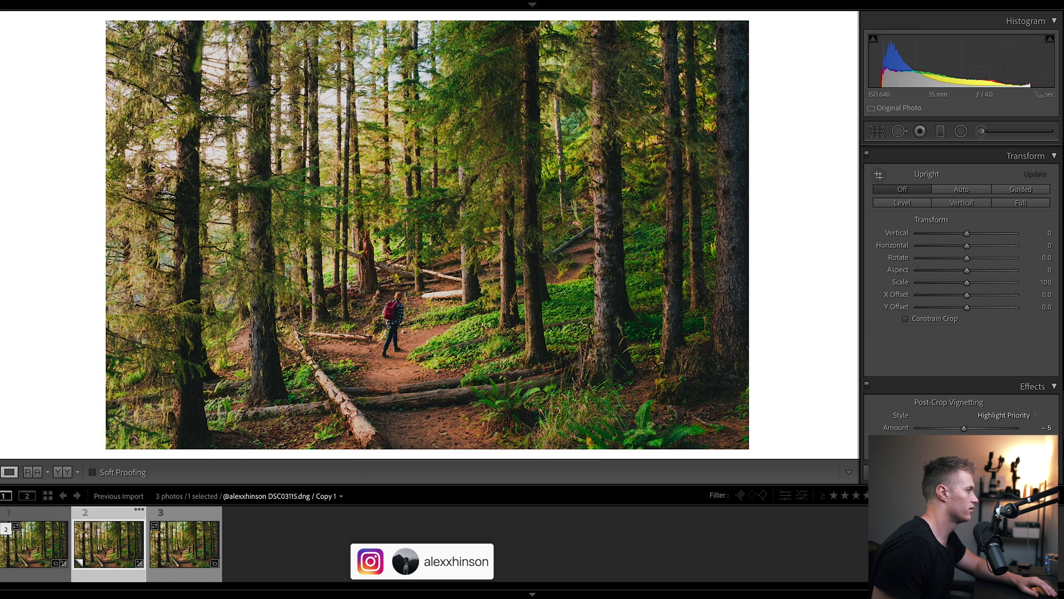
key("ctrl+shift+r")
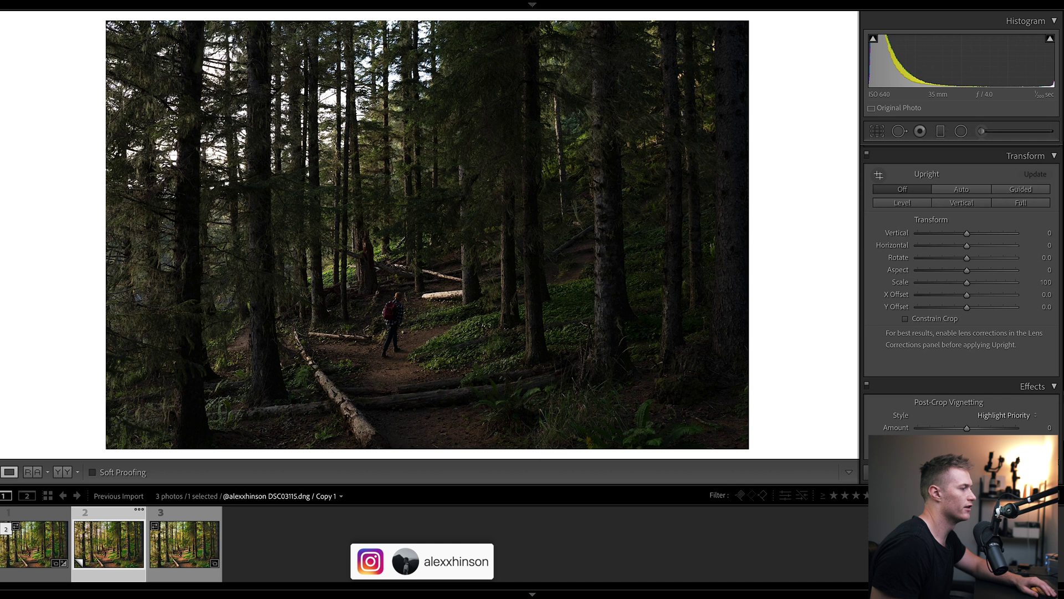
scroll(954, 245, "up", 10)
left_click(980, 273)
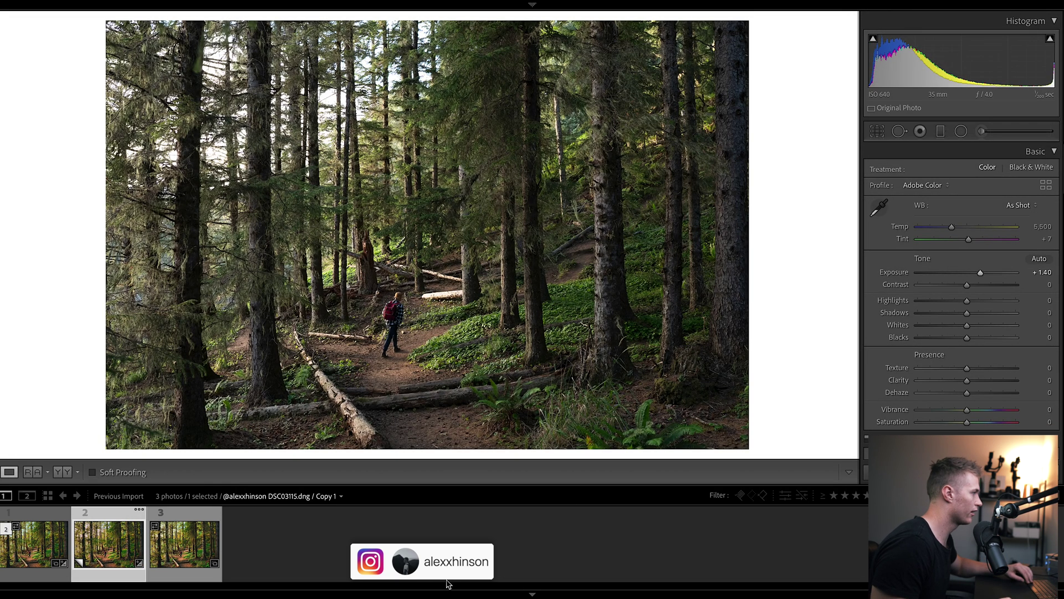
key("ctrl+z")
key("ctrl+z")
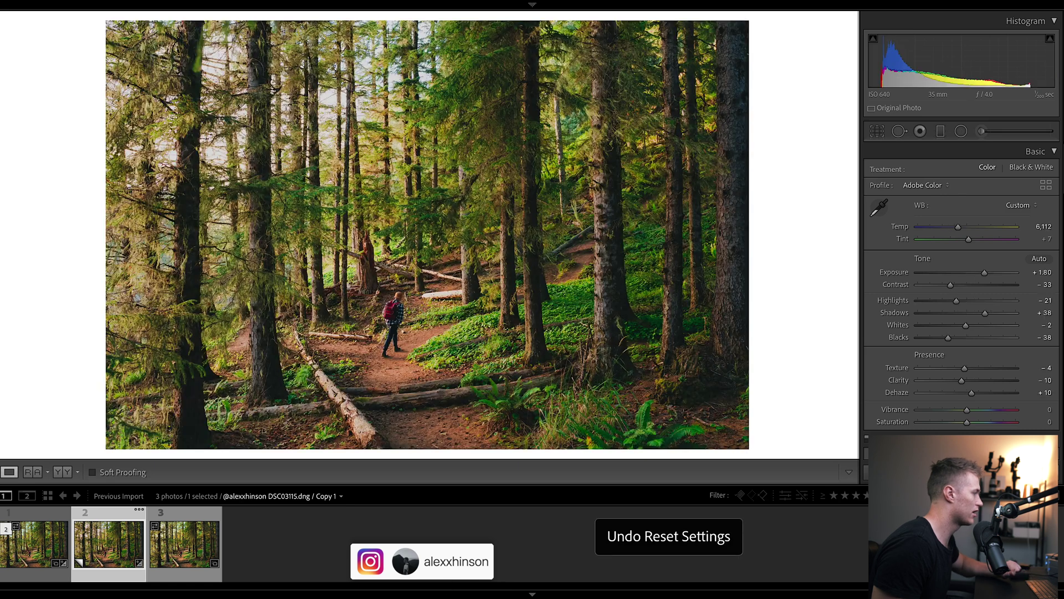
Hide the filmstrip and compare once more with the original, keeping the full edit.
key("F6")
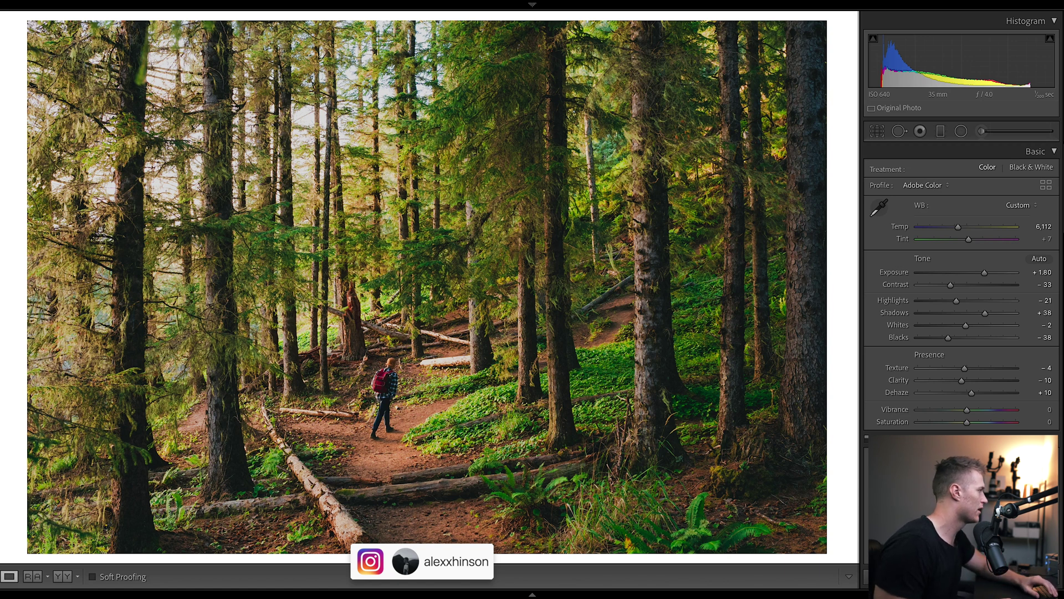
key("ctrl+shift+r")
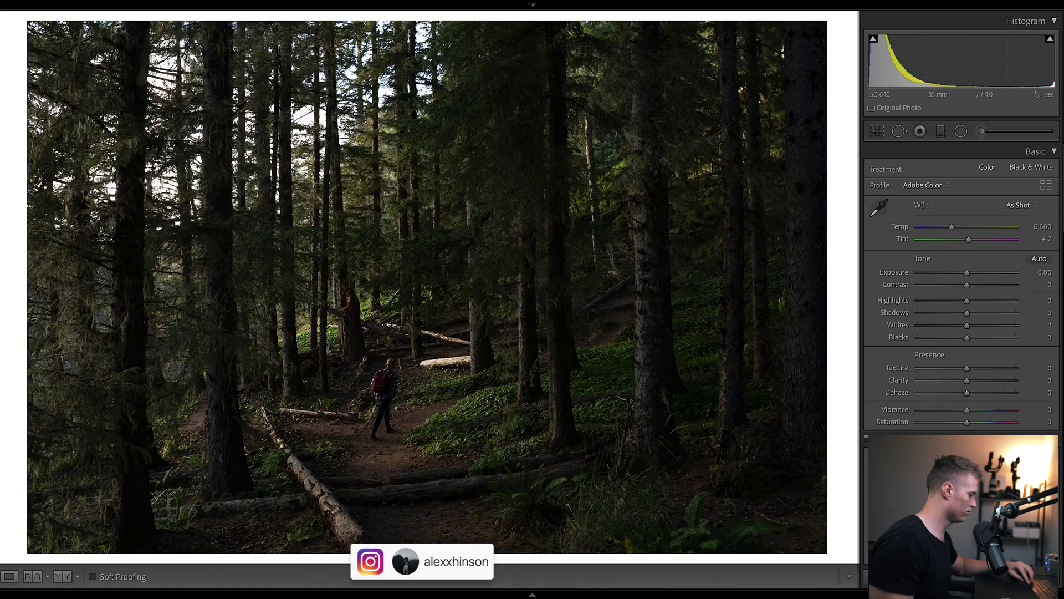
key("ctrl+z")
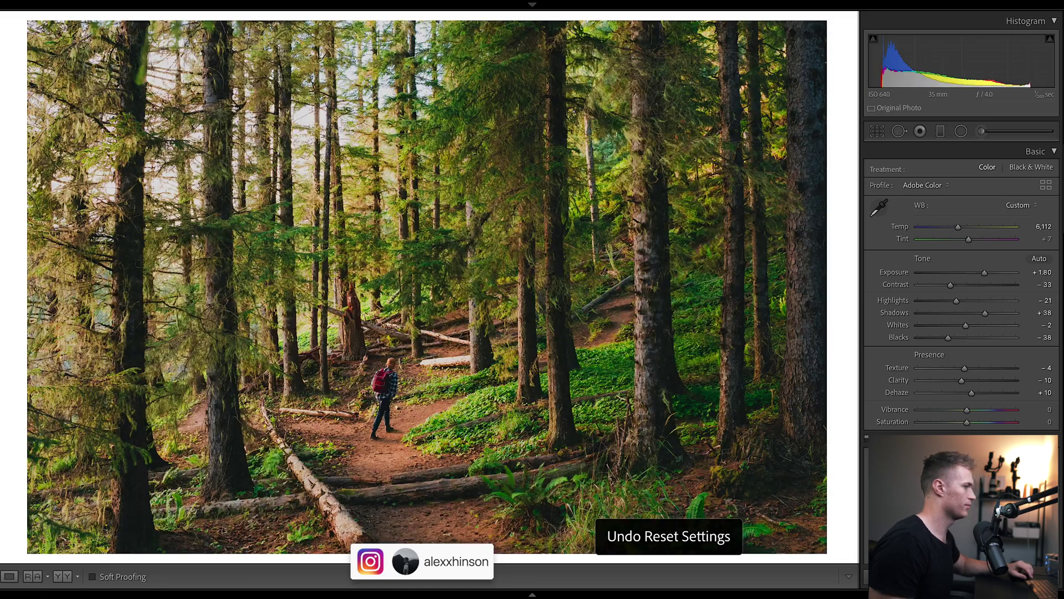